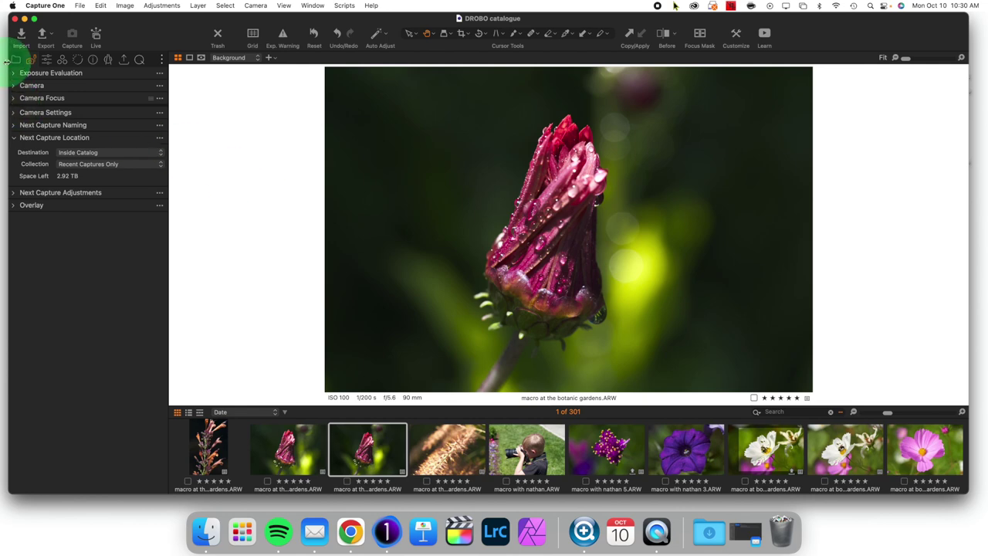
Step: Show the tool tabs with icons and text, and move the Tether tab to just after Adjust
click(161, 59)
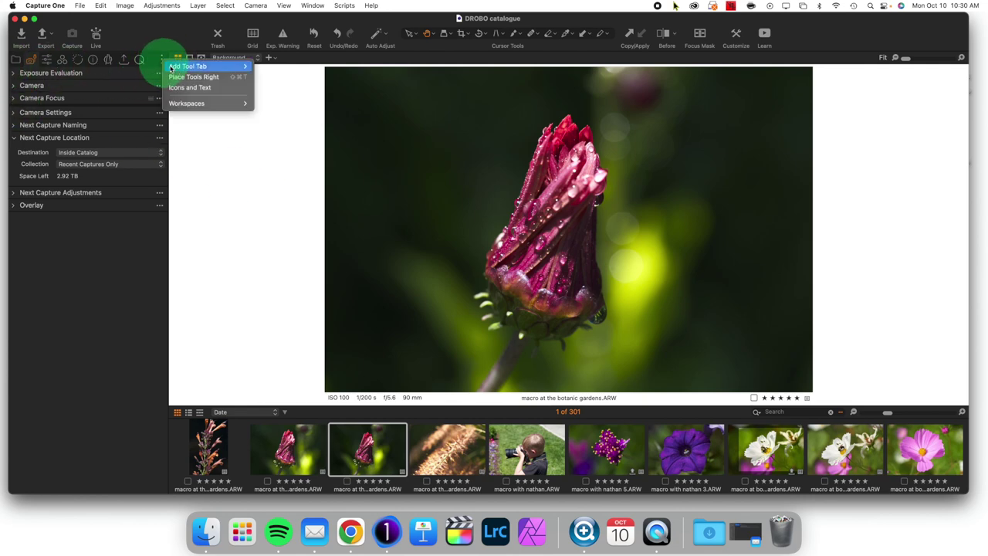
click(179, 87)
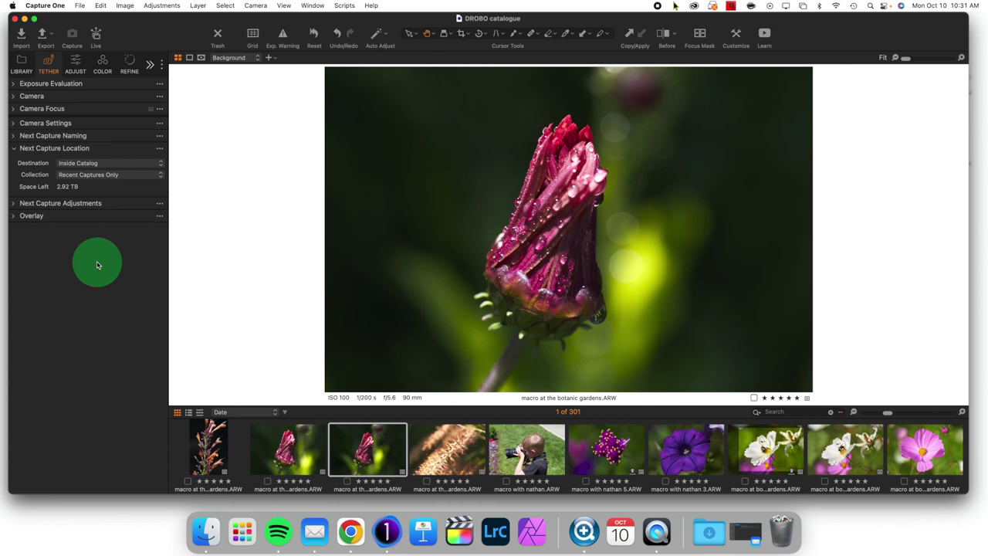
click(35, 148)
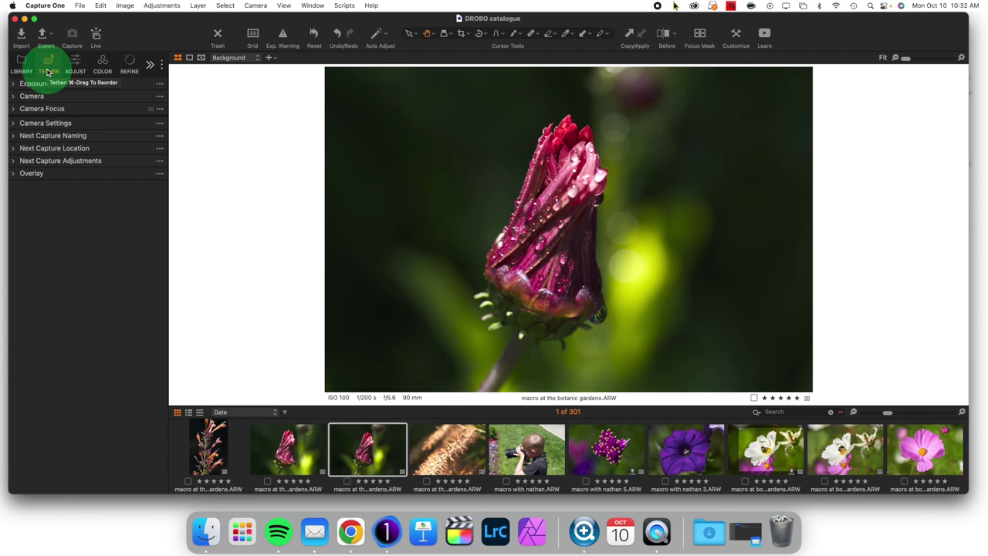
drag(48, 71, 83, 70)
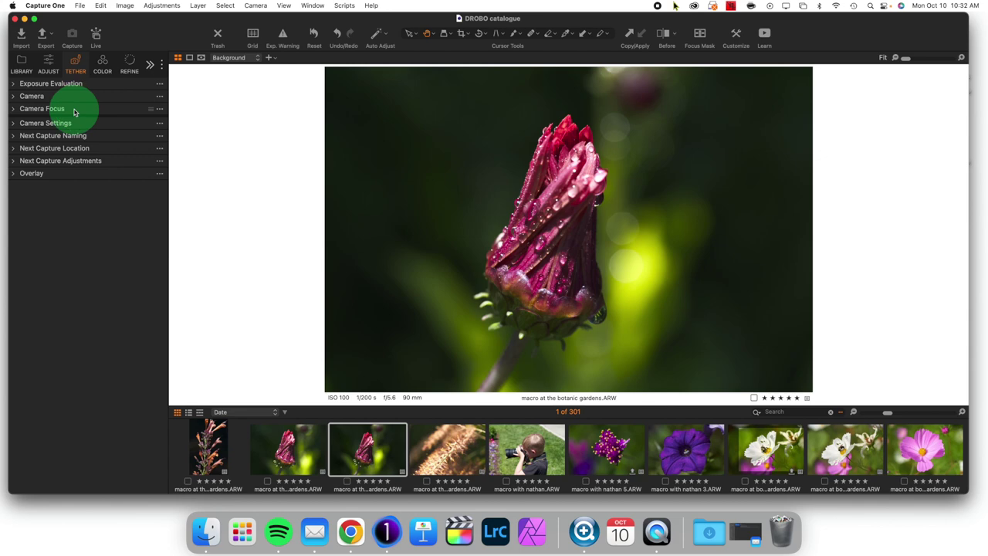
Step: Remove the Tether tool tab with all its tools, and collapse the Color Editor tool
right_click(77, 69)
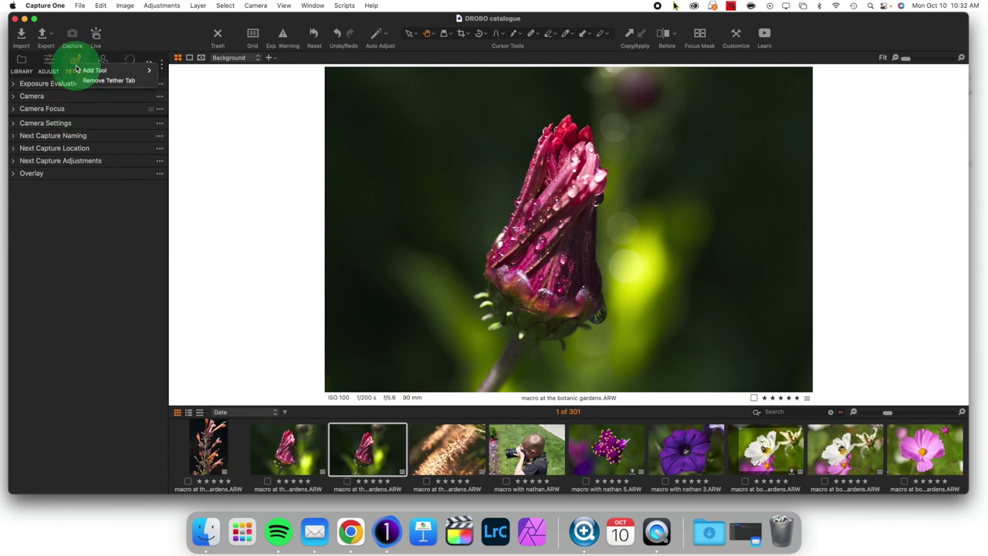
mouse_move(93, 72)
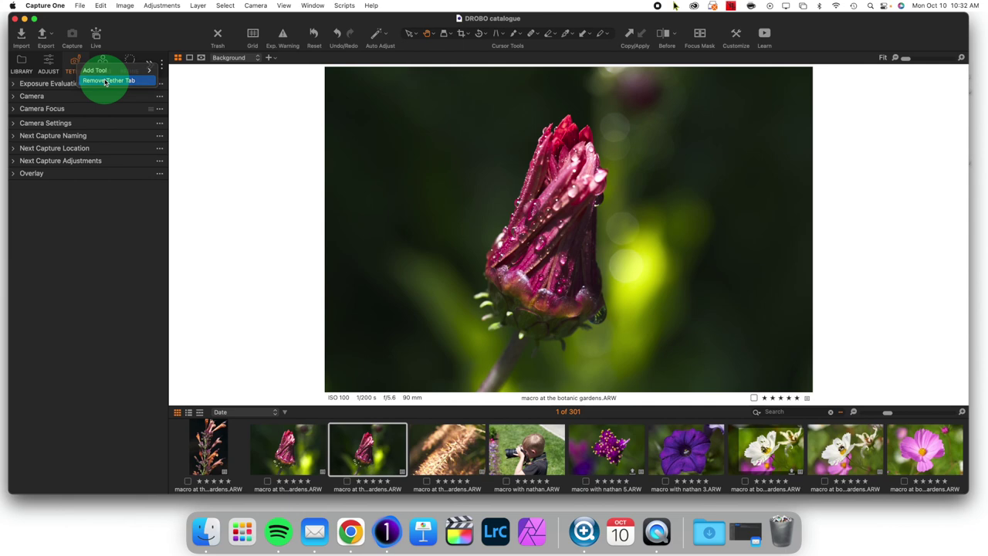
click(95, 81)
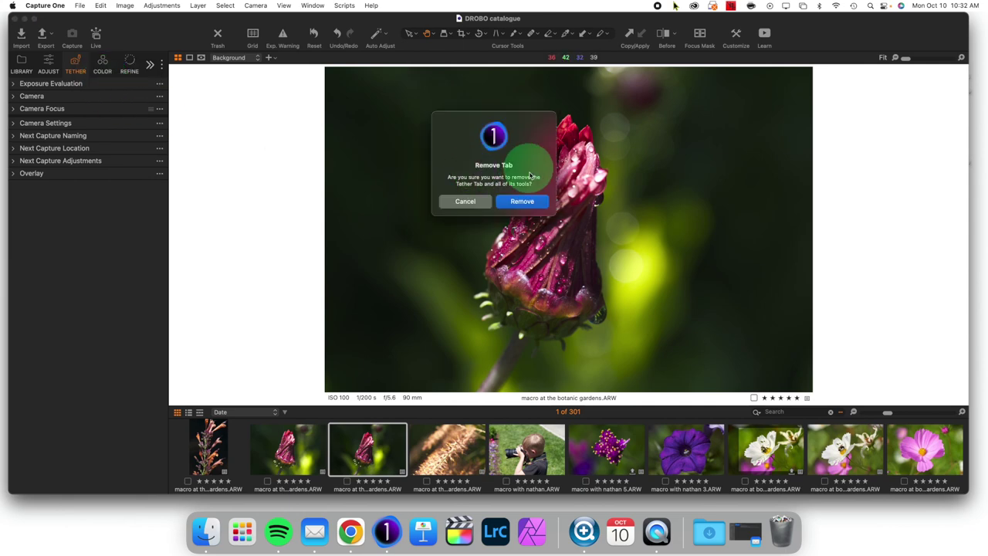
click(524, 202)
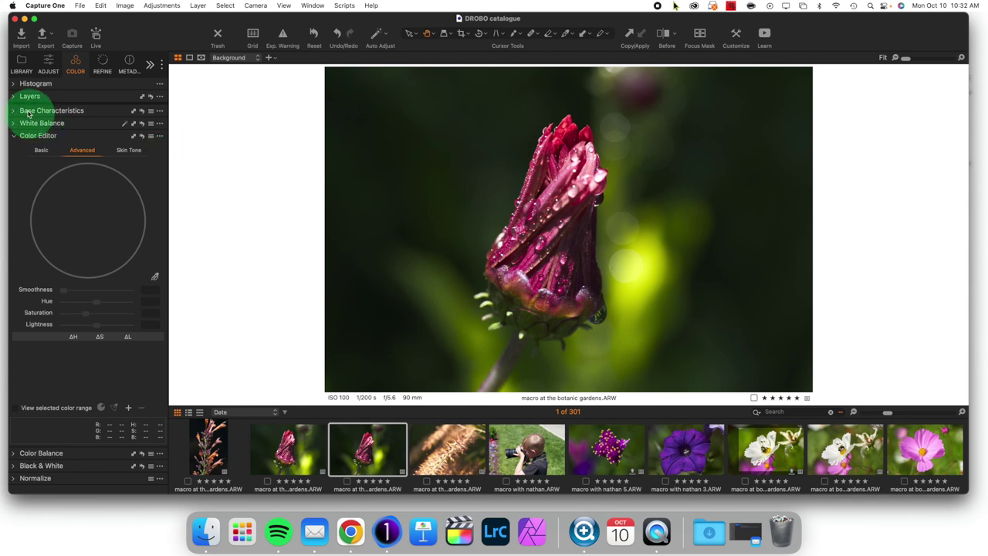
click(11, 139)
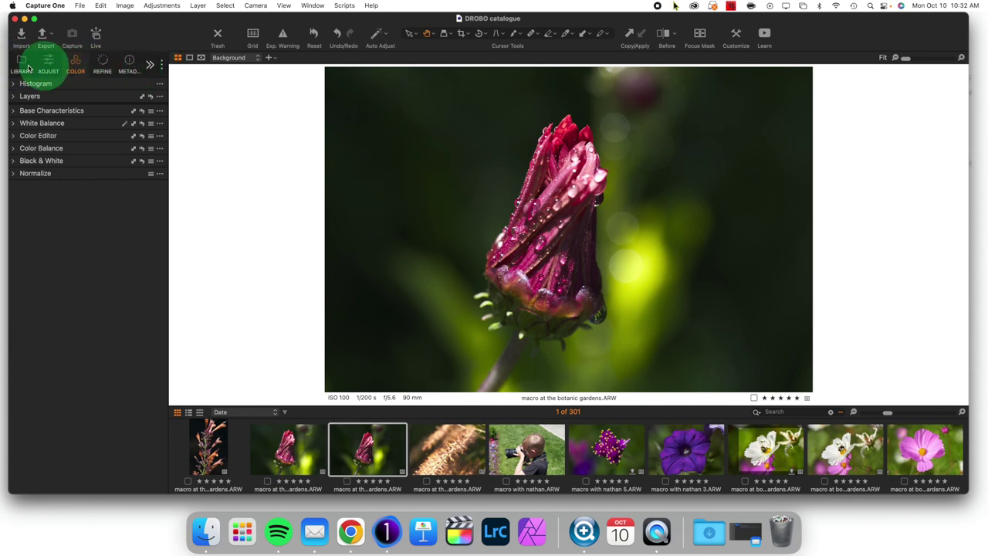
Step: Add the predefined Tether tool tab to the tool tabs
click(161, 66)
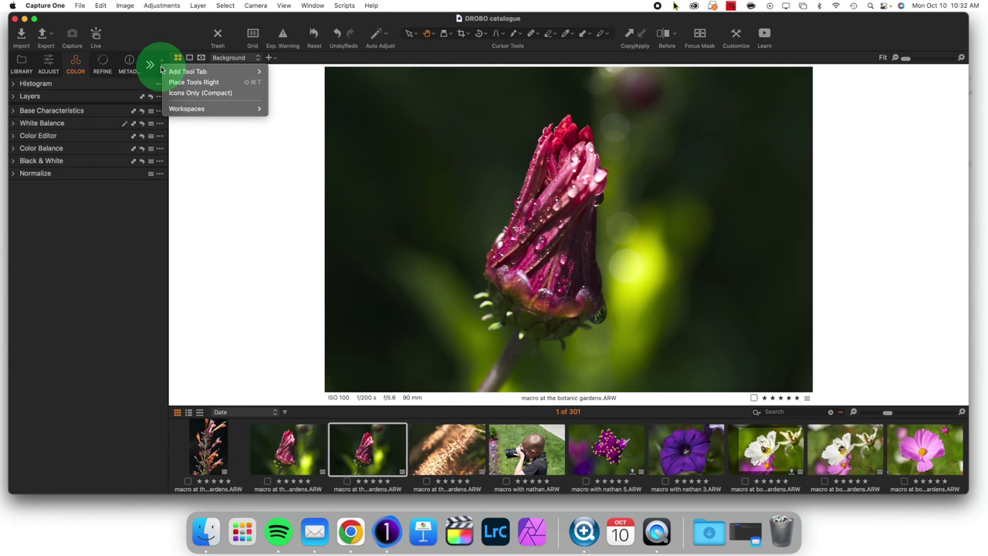
mouse_move(178, 71)
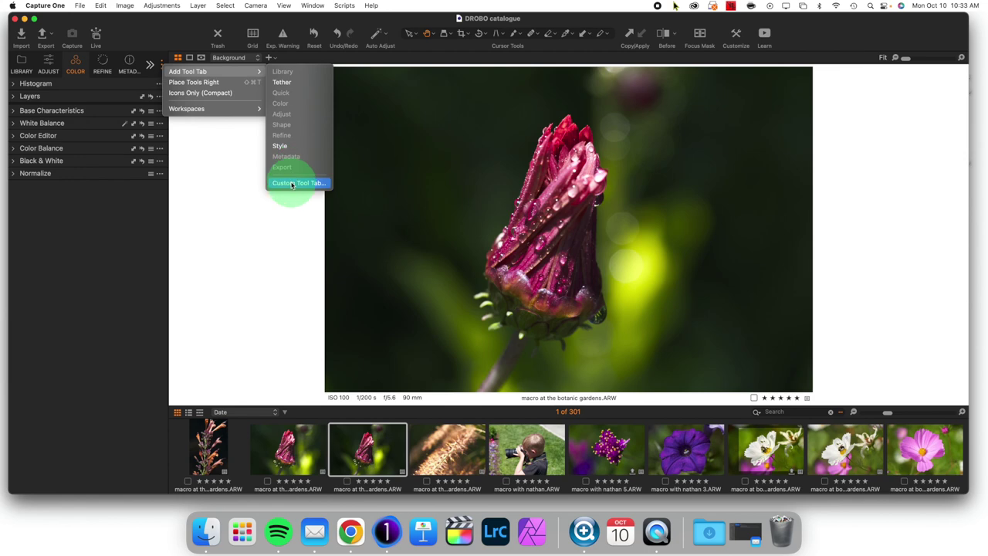
click(296, 83)
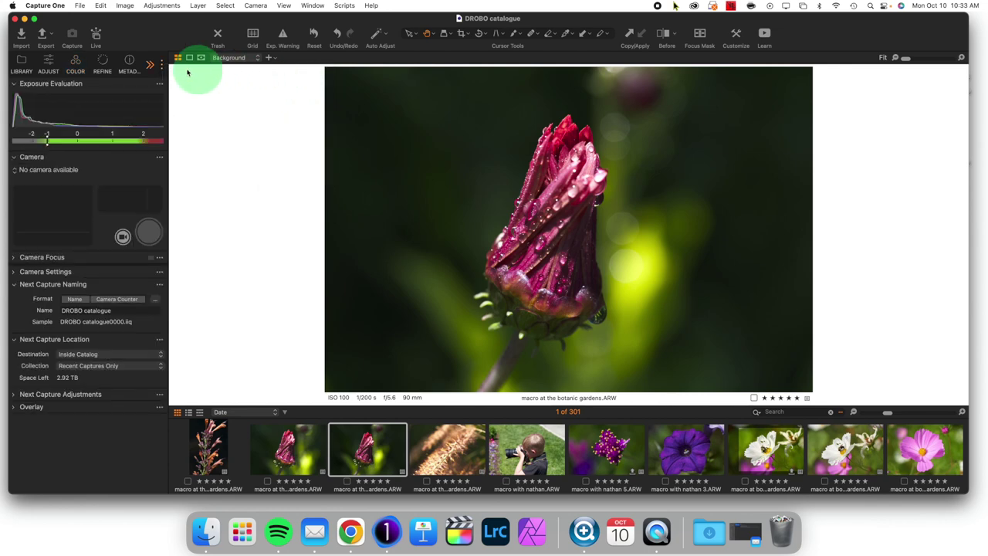
click(162, 70)
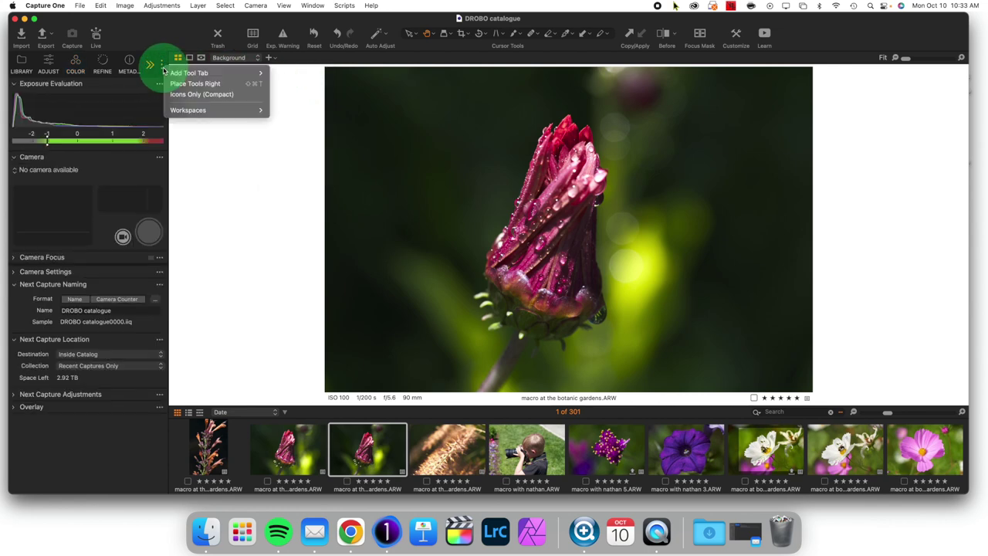
click(163, 71)
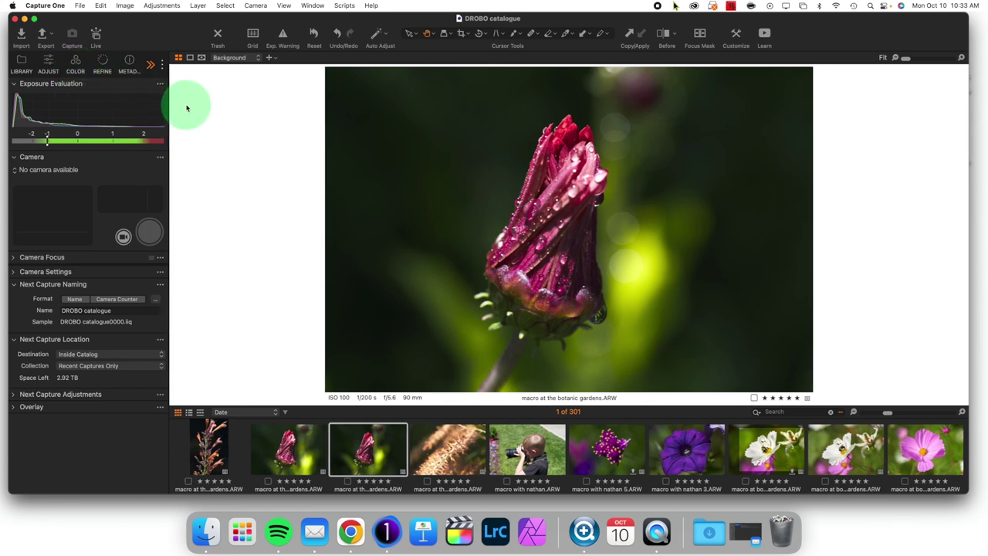
Step: Widen the tool panel slightly and choose Tether from the hidden tool tabs
drag(186, 108, 187, 100)
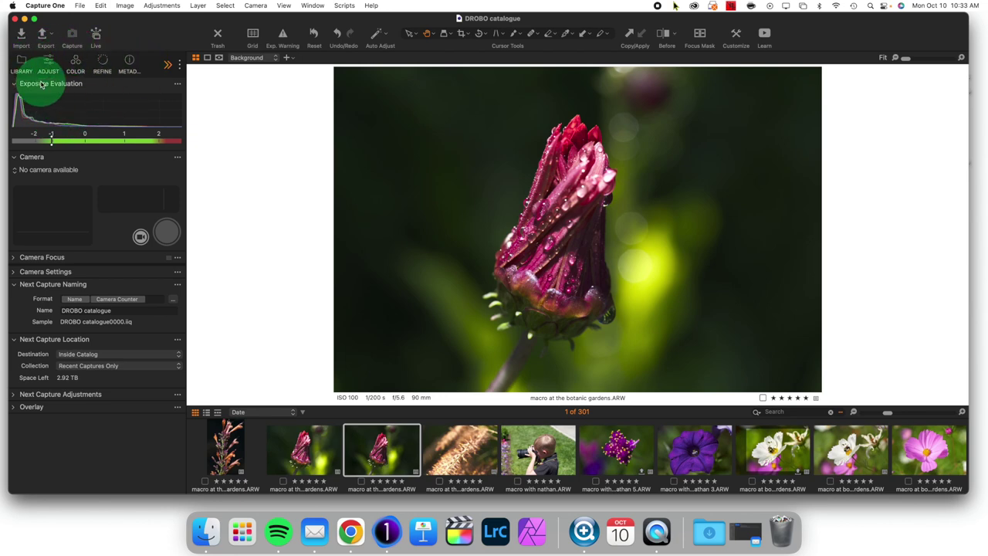
mouse_move(41, 84)
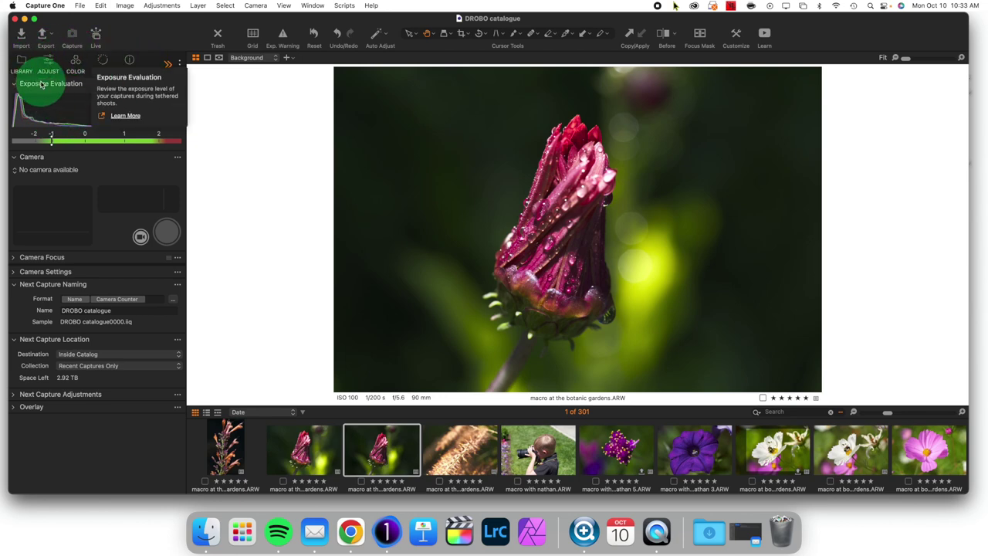
click(168, 64)
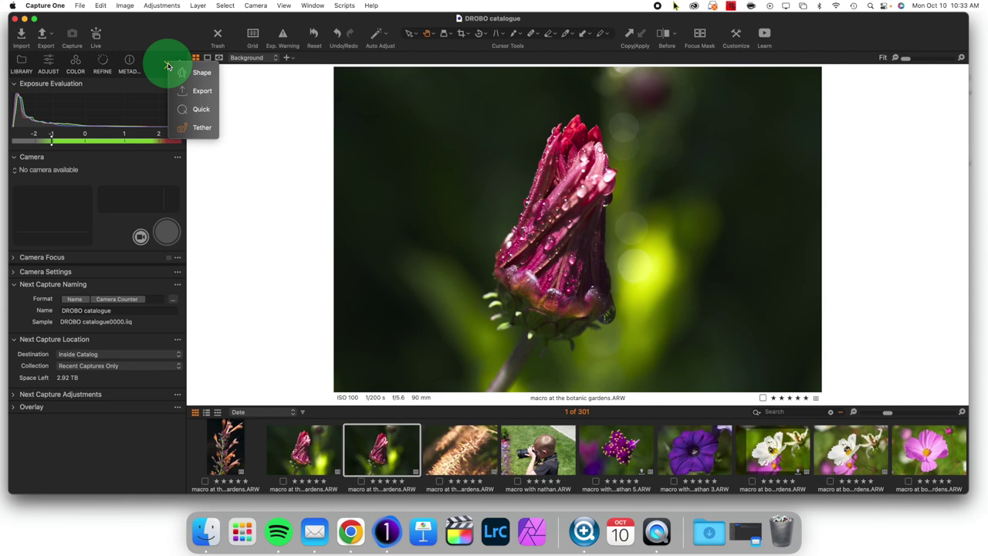
click(197, 130)
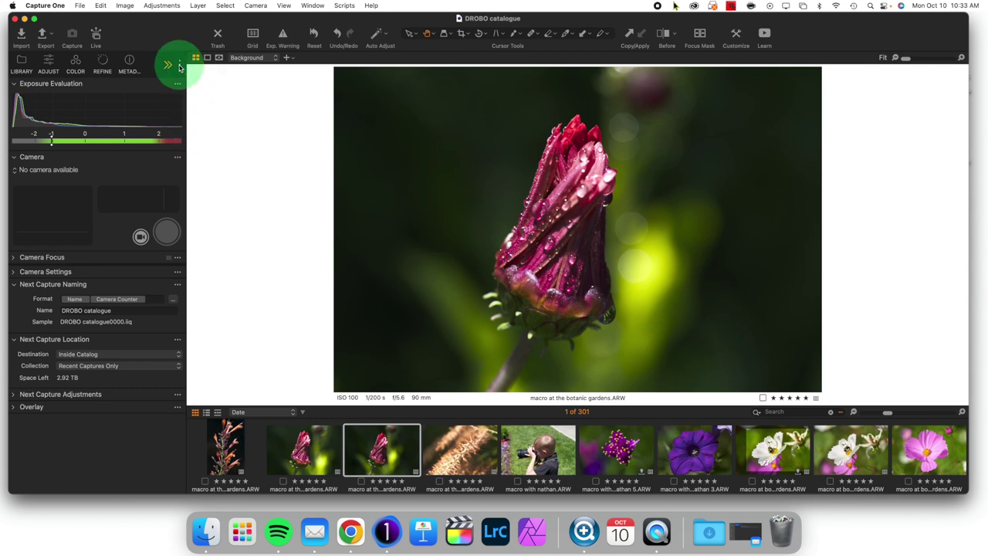
Step: Switch the tool tabs to Icons Only (Compact) and remove the Tether tab with all its tools
right_click(179, 68)
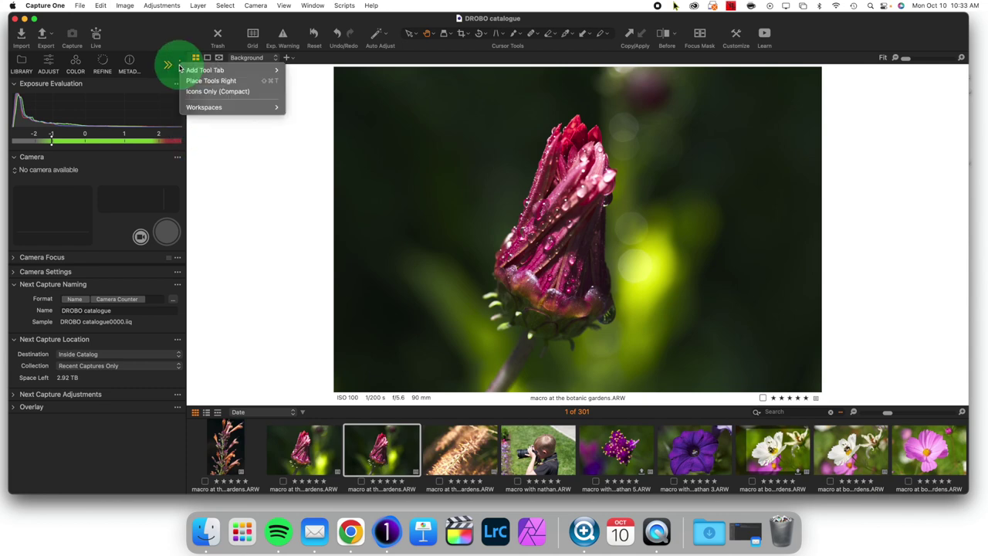
click(214, 94)
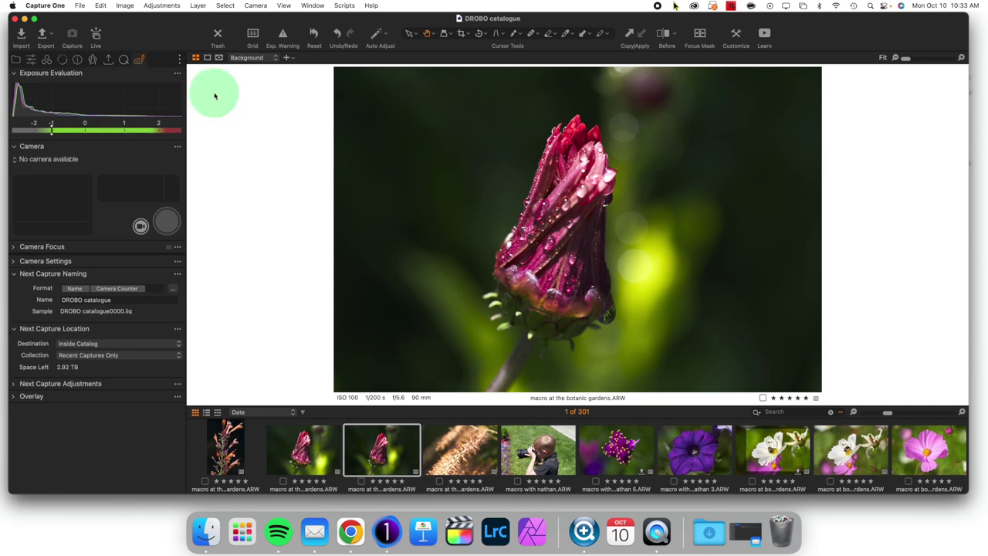
right_click(140, 63)
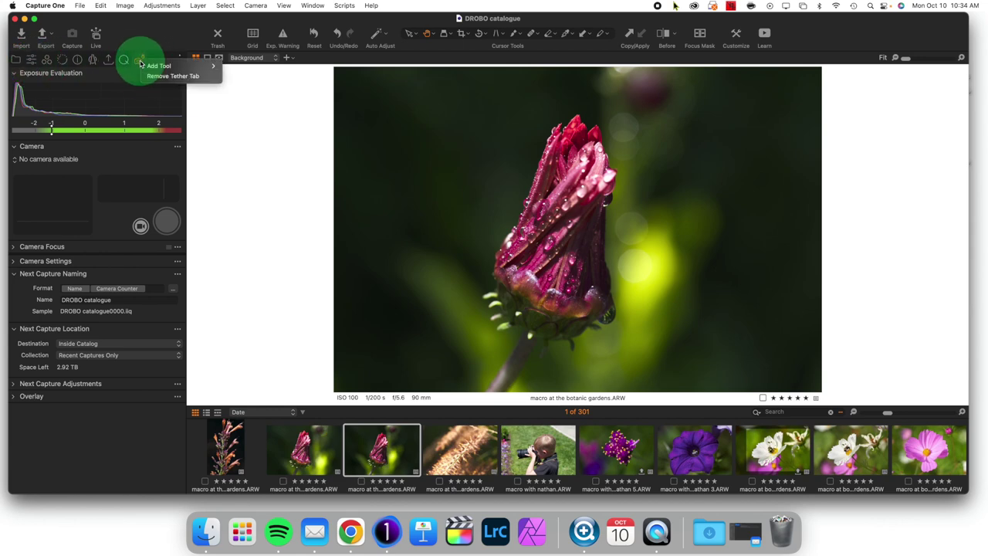
click(162, 75)
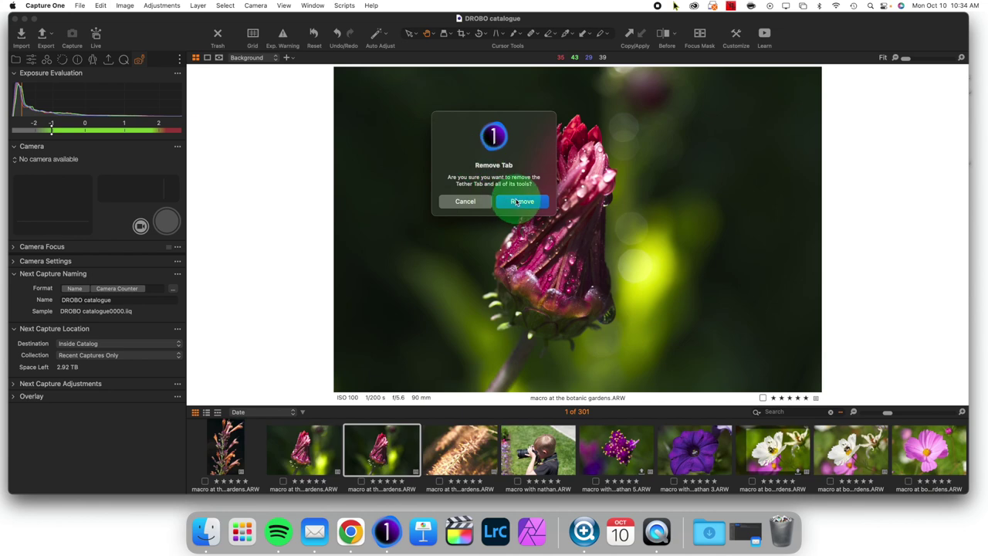
key(Return)
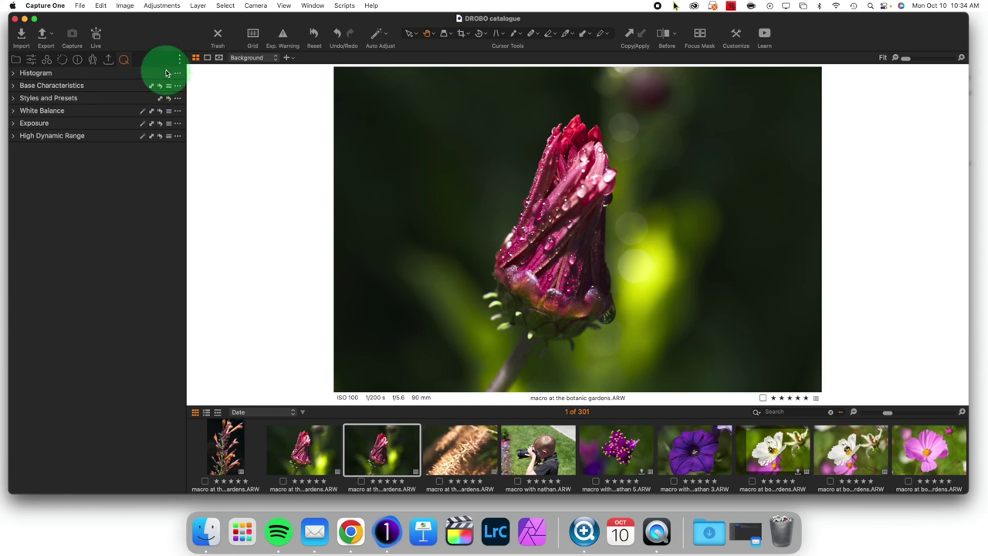
Step: Open the Library tool and examine its Folders and User Collections, including the collections under "the f stops here, workshops"
click(16, 60)
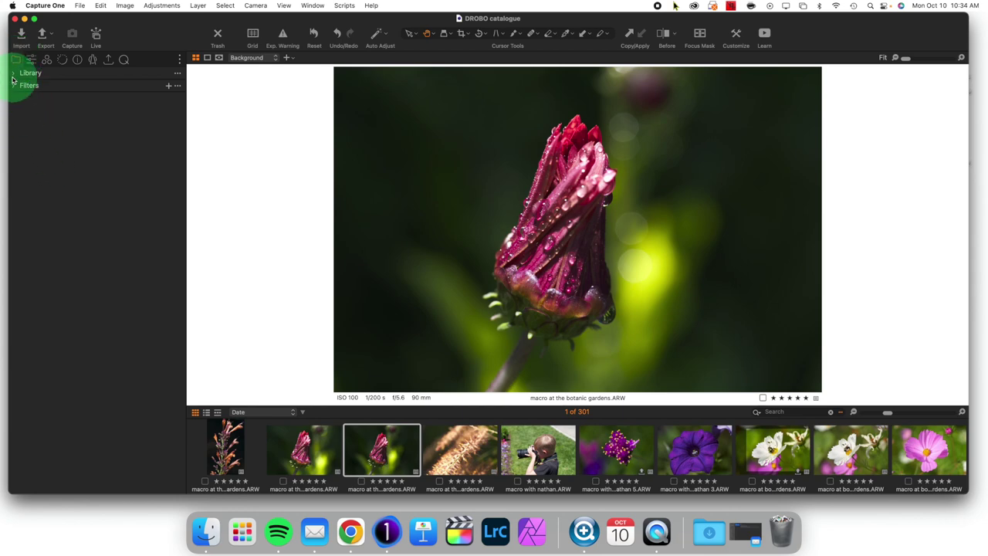
click(27, 72)
click(28, 128)
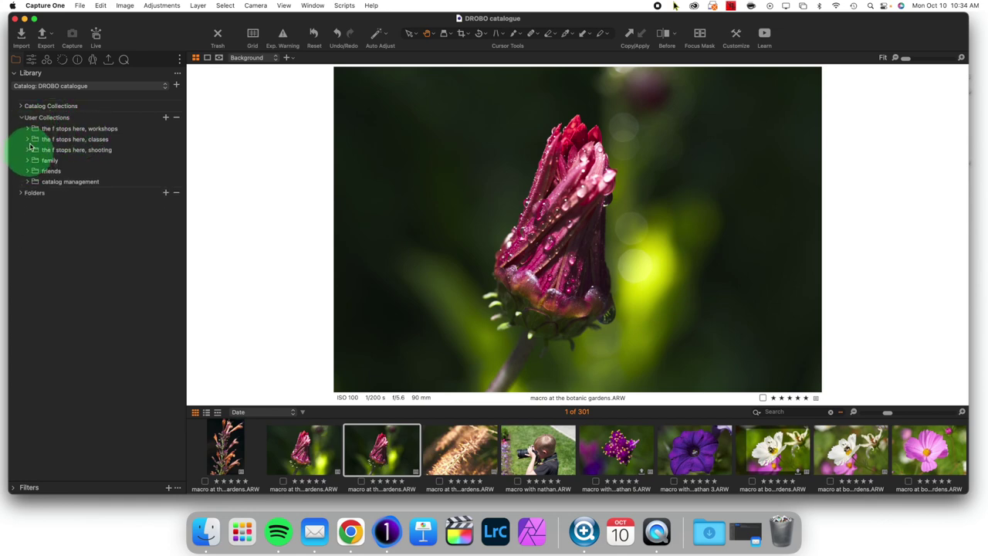
click(22, 117)
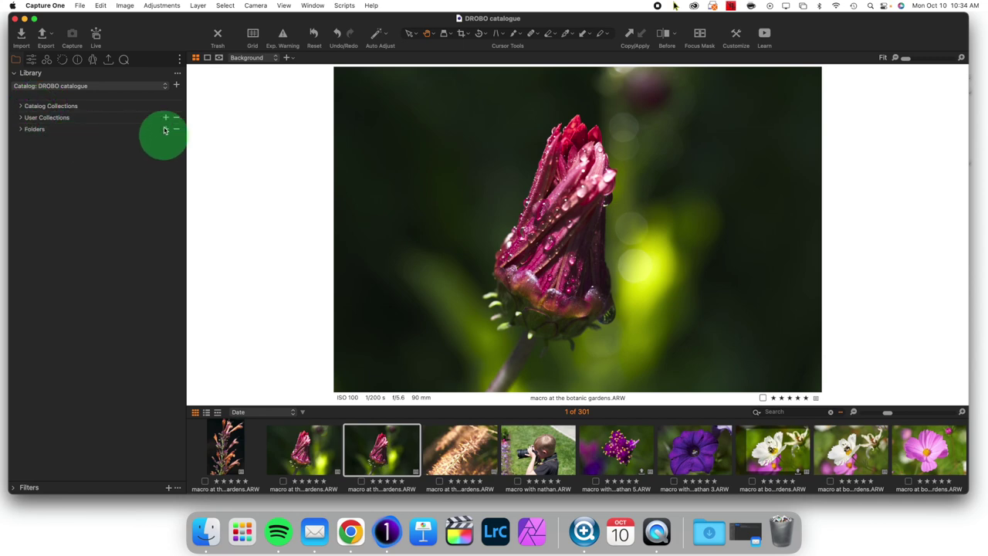
click(22, 129)
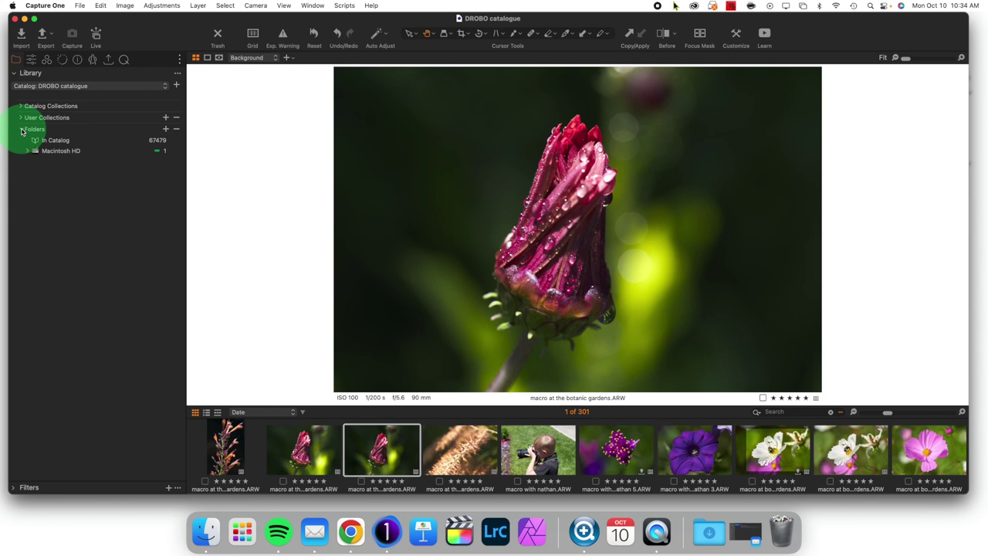
click(22, 131)
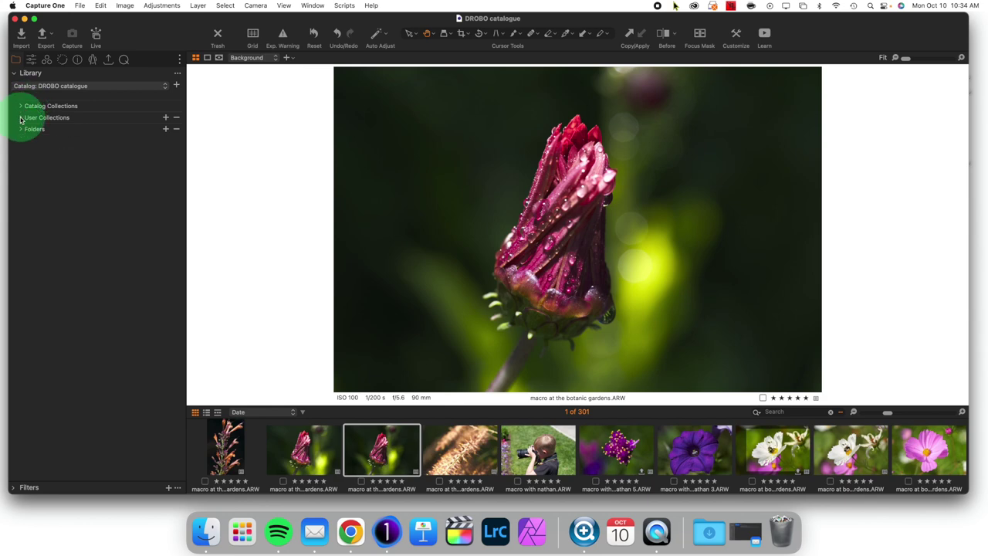
click(21, 118)
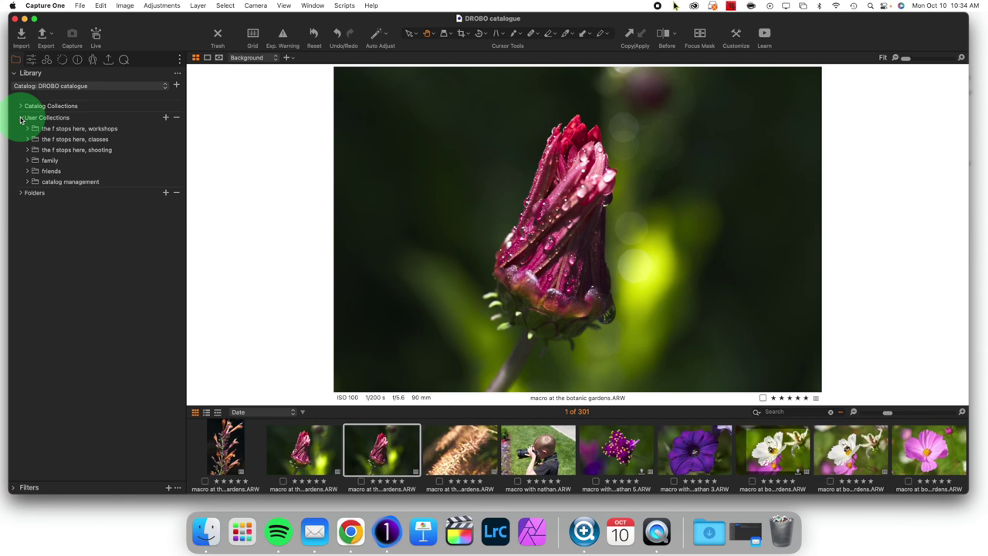
click(27, 129)
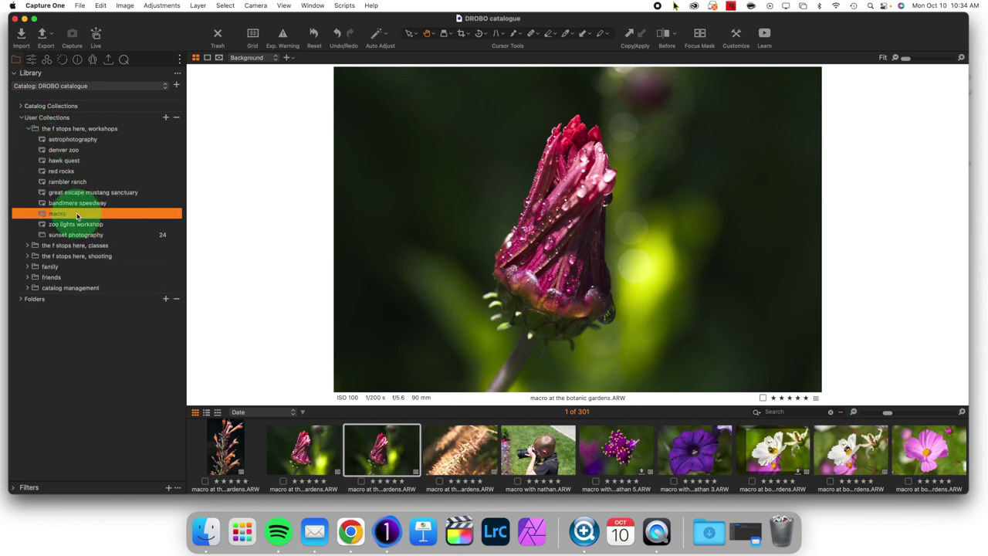
click(20, 118)
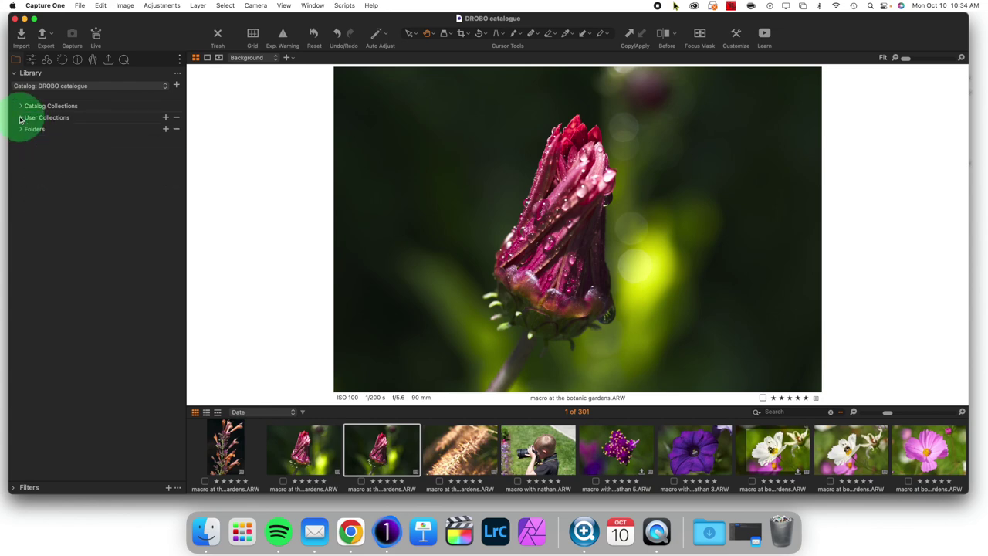
Step: Expand the Filters tool to view its rating filters, recheck User Collections, and browse the filtered thumbnails
click(13, 488)
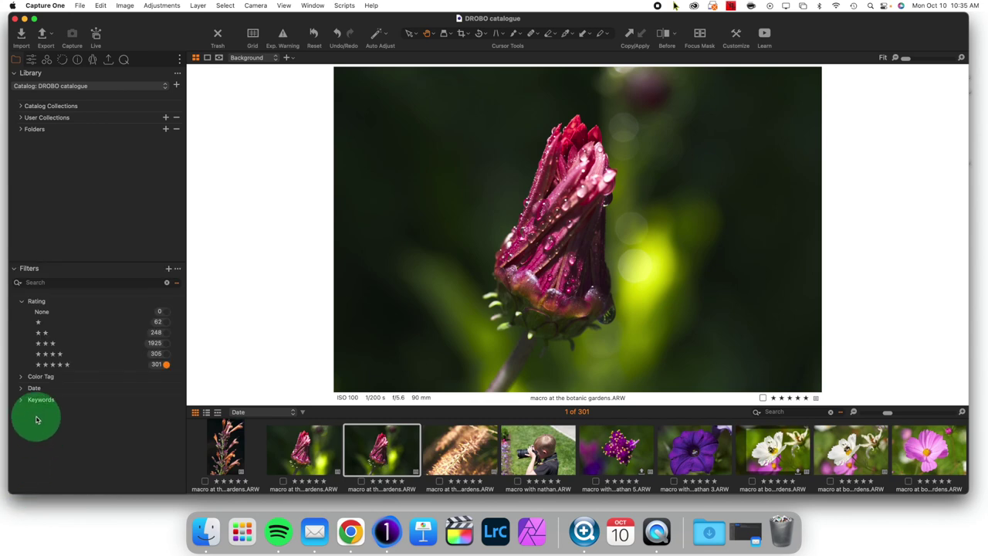
click(20, 118)
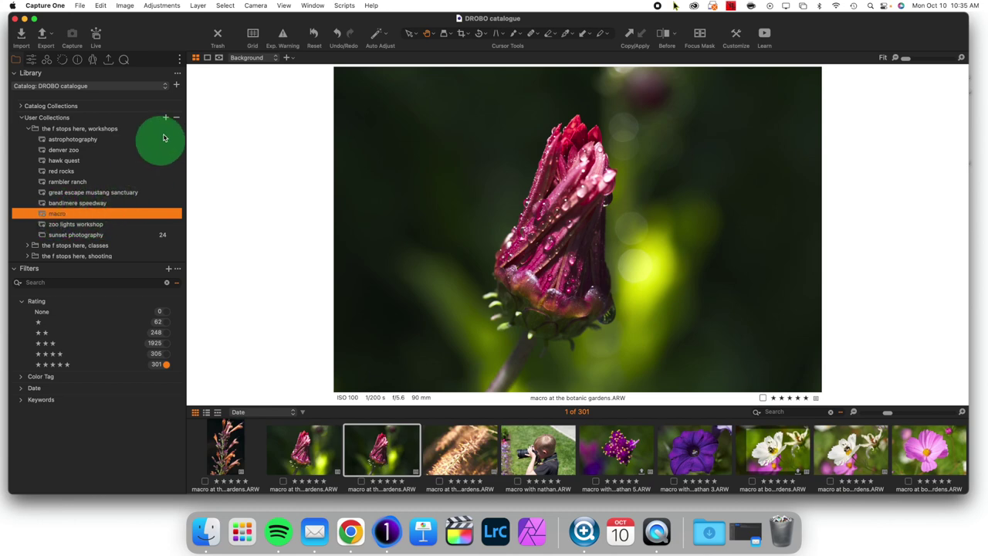
click(21, 118)
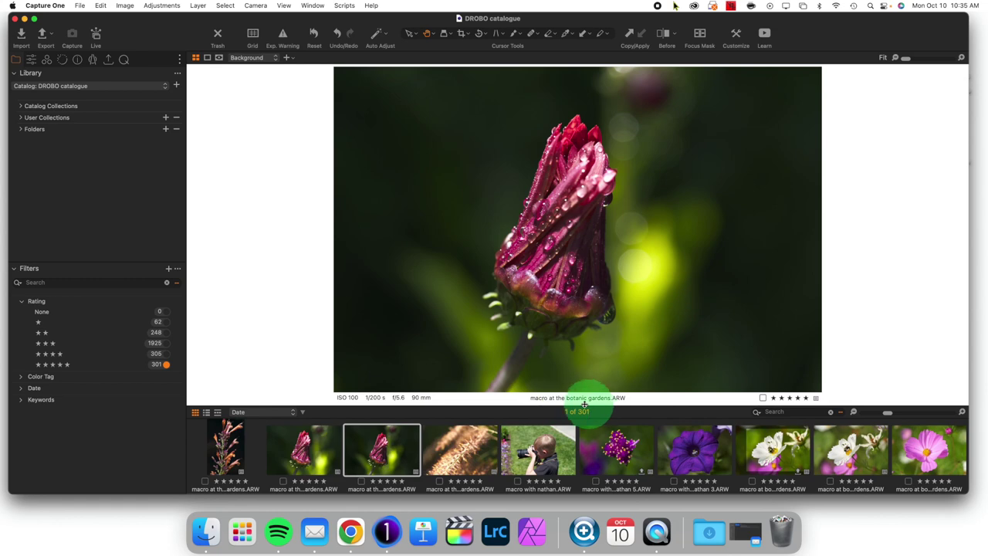
scroll(585, 430, down, 3)
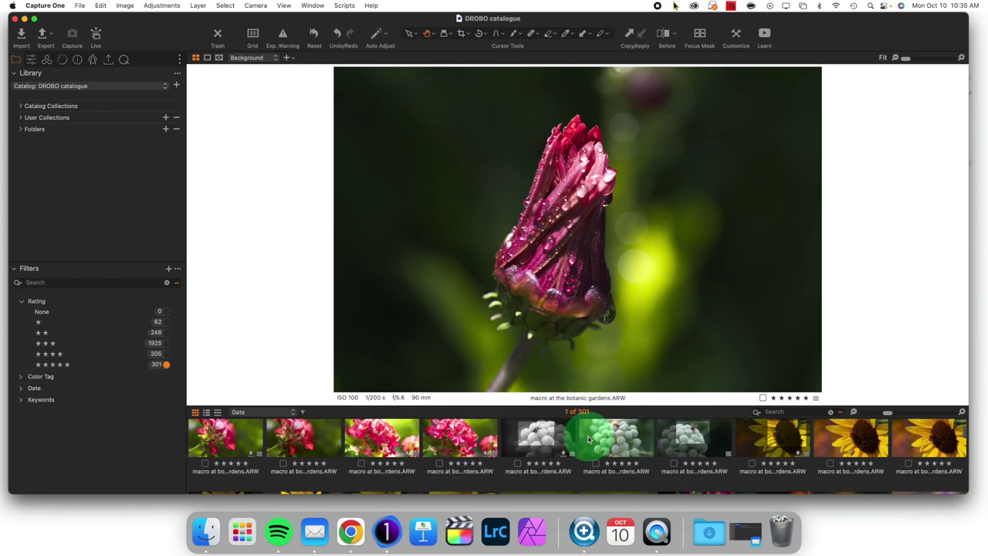
Step: Bring the selected image's thumbnail back into view and collapse the Filters and Library tools
scroll(589, 440, up, 2)
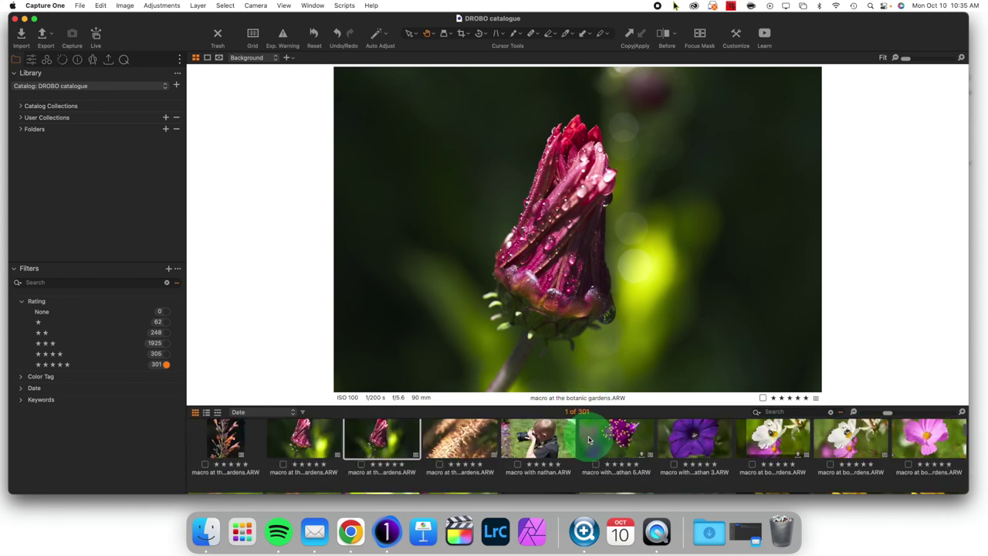
click(16, 268)
click(13, 75)
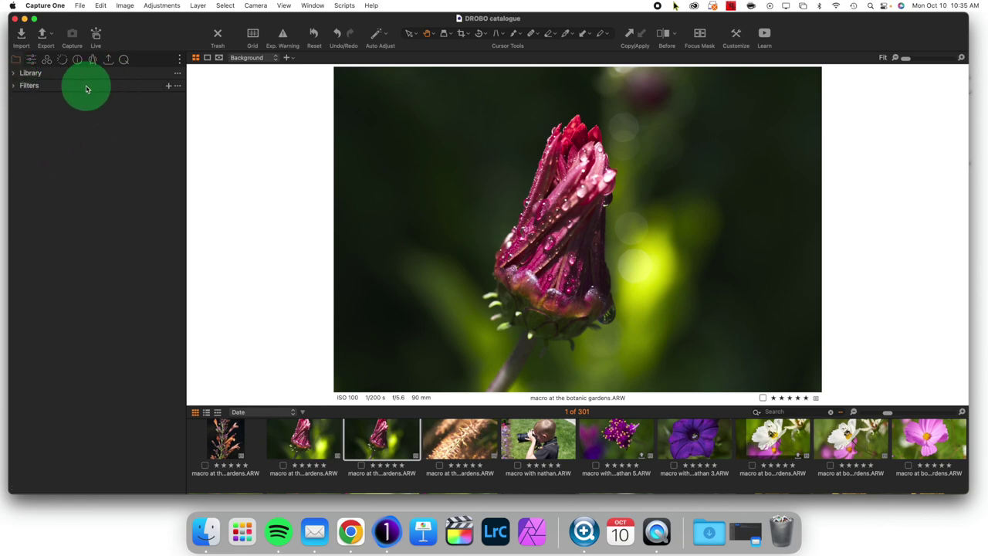
Step: Add the Keyword Library and Keywords tools to the Library tool tab
right_click(18, 60)
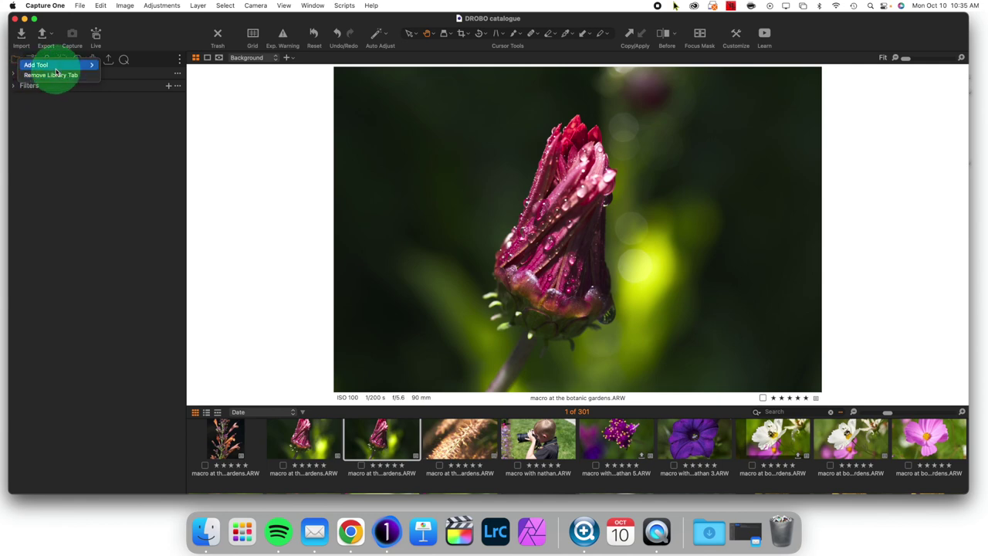
mouse_move(55, 69)
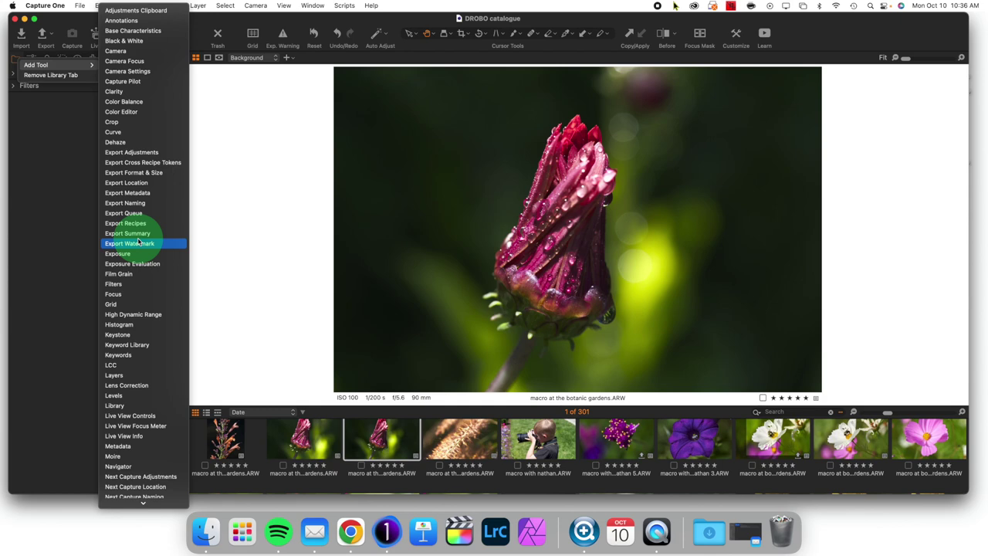
click(144, 350)
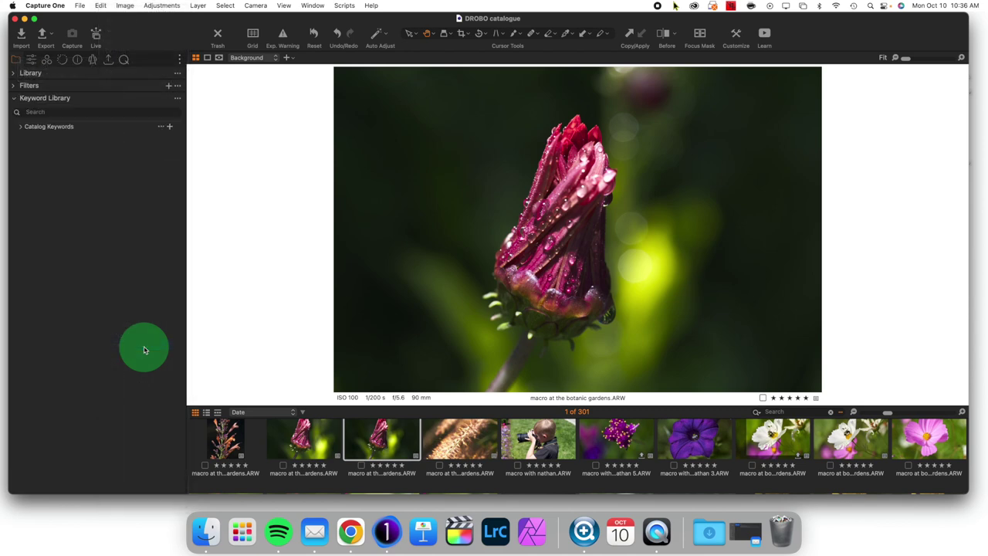
right_click(23, 62)
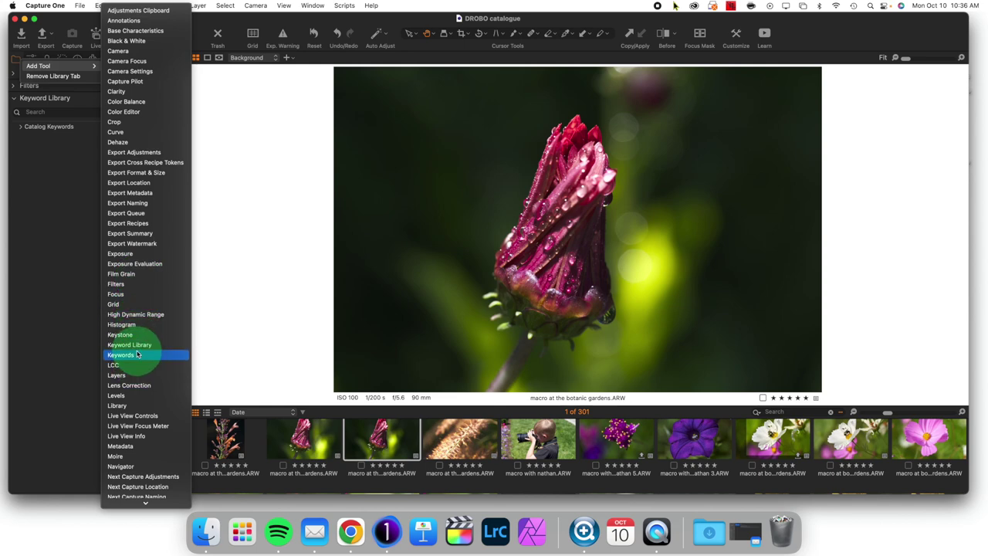
click(138, 354)
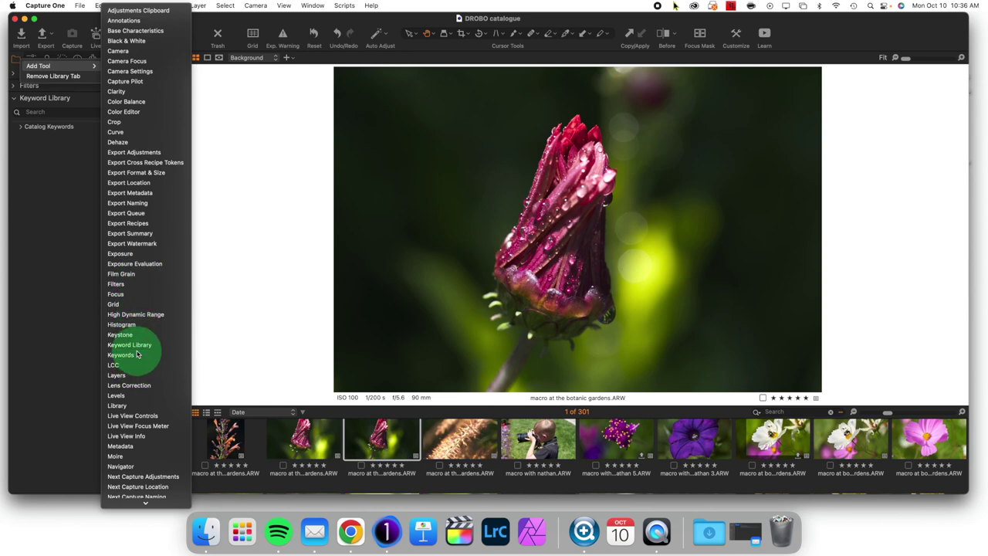
Step: Collapse the Keyword Library and Keywords tools and move Keywords above Keyword Library
click(12, 98)
click(16, 112)
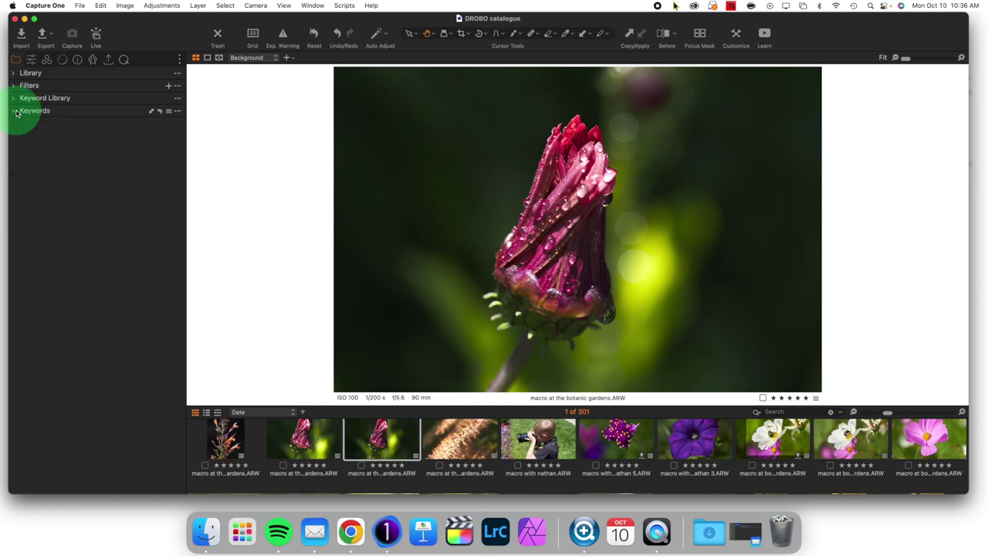
drag(15, 112, 32, 66)
Step: Float the Adjust tab's Histogram over the viewer and dock it back directly below Layers
click(31, 60)
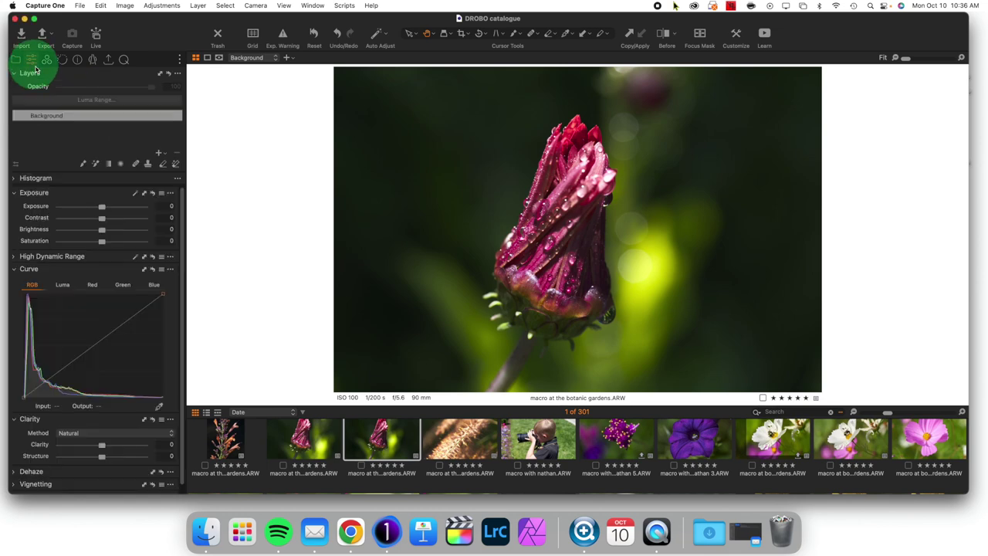
drag(12, 182, 291, 108)
drag(391, 132, 400, 136)
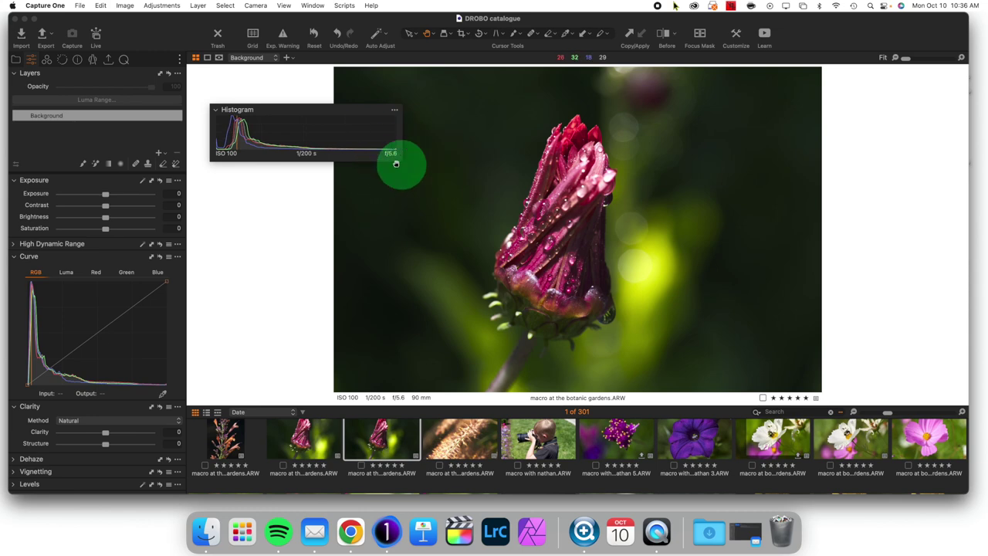
drag(302, 112, 108, 183)
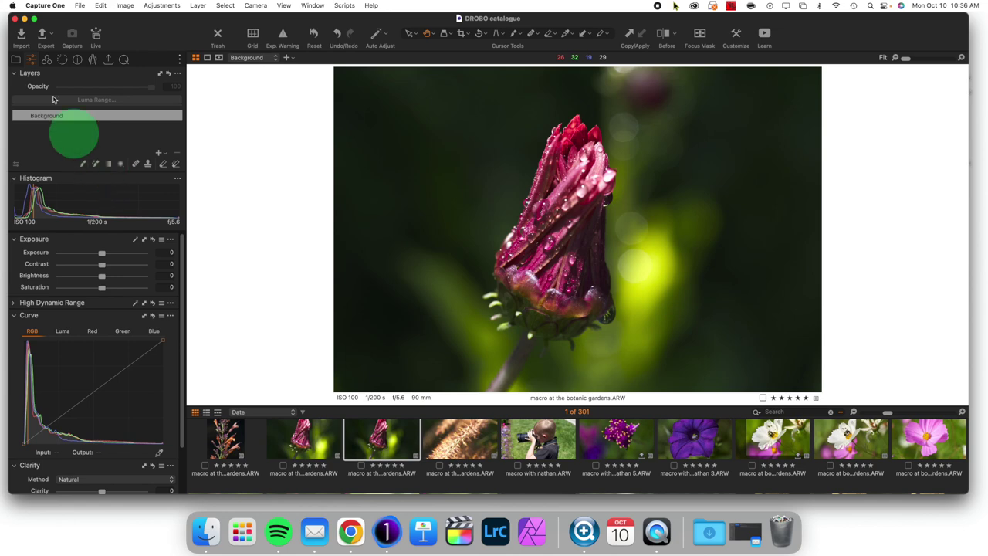
Step: Return to the Library tool tab and briefly expand the Keywords and Keyword Library tools to inspect them
click(16, 61)
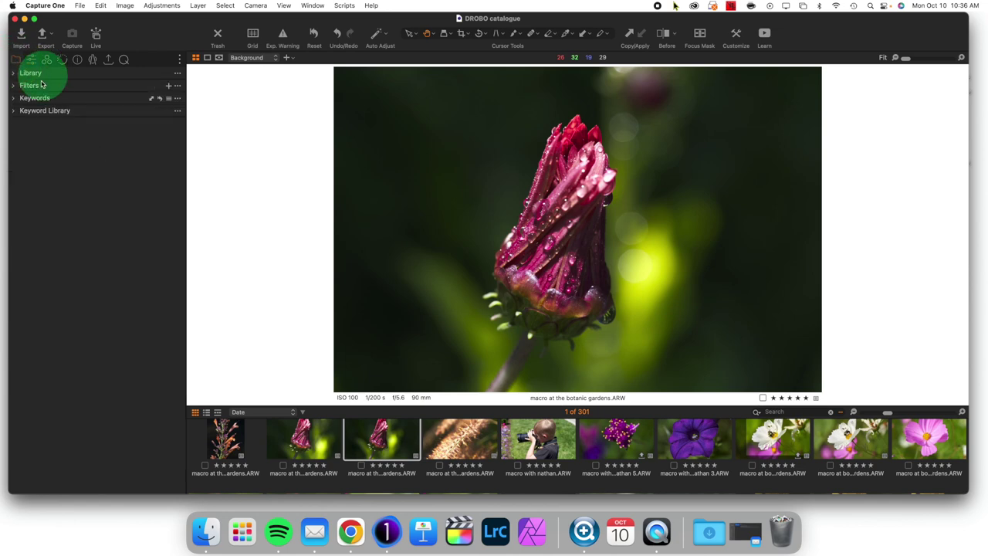
click(23, 98)
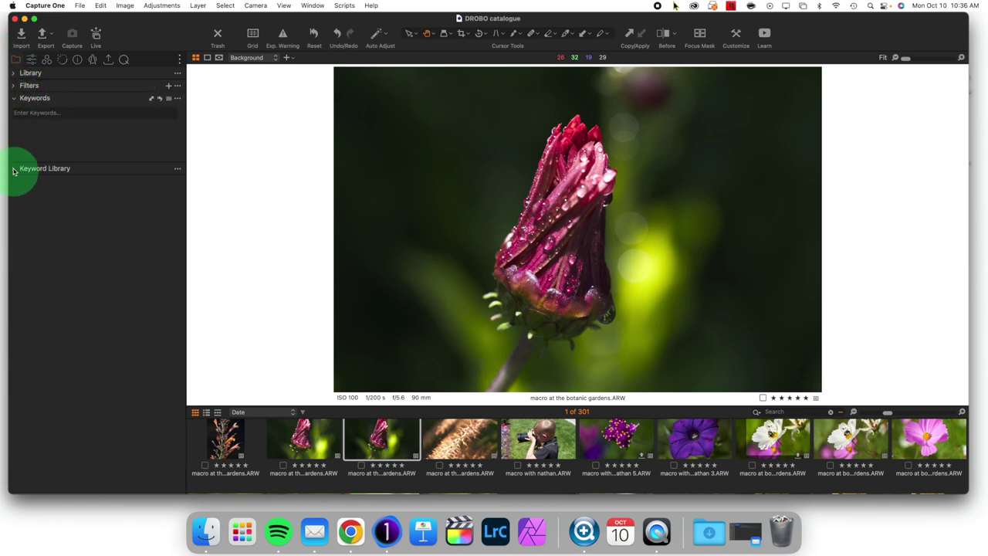
click(19, 167)
click(20, 167)
click(13, 98)
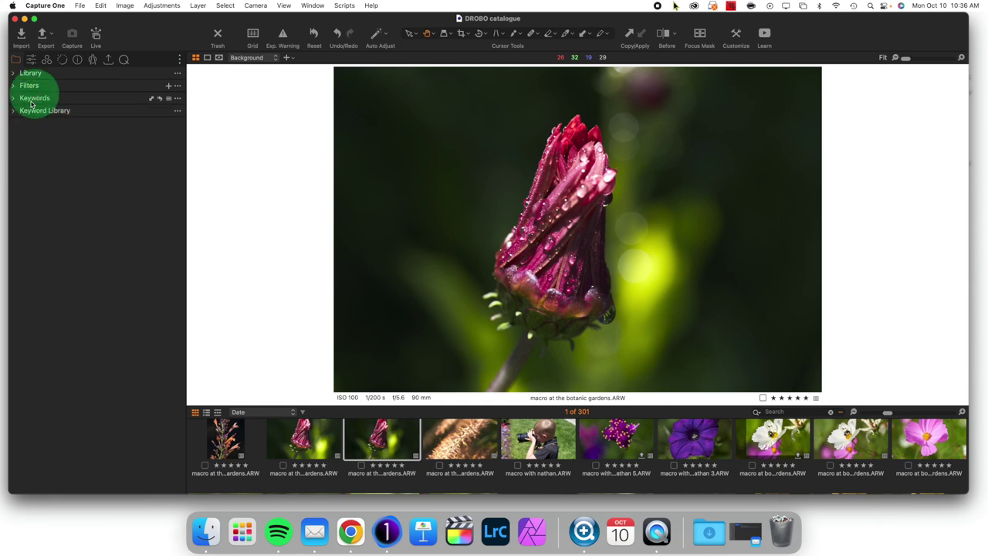
Step: Collapse all the expanded tools in the Adjust tab, including Histogram, Exposure, Curve, Clarity and Layers
click(31, 60)
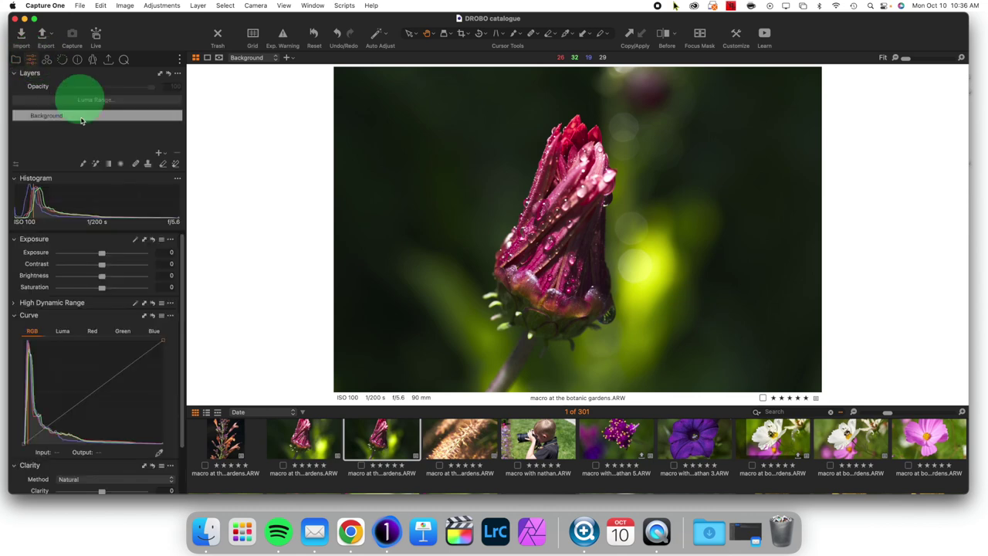
click(16, 178)
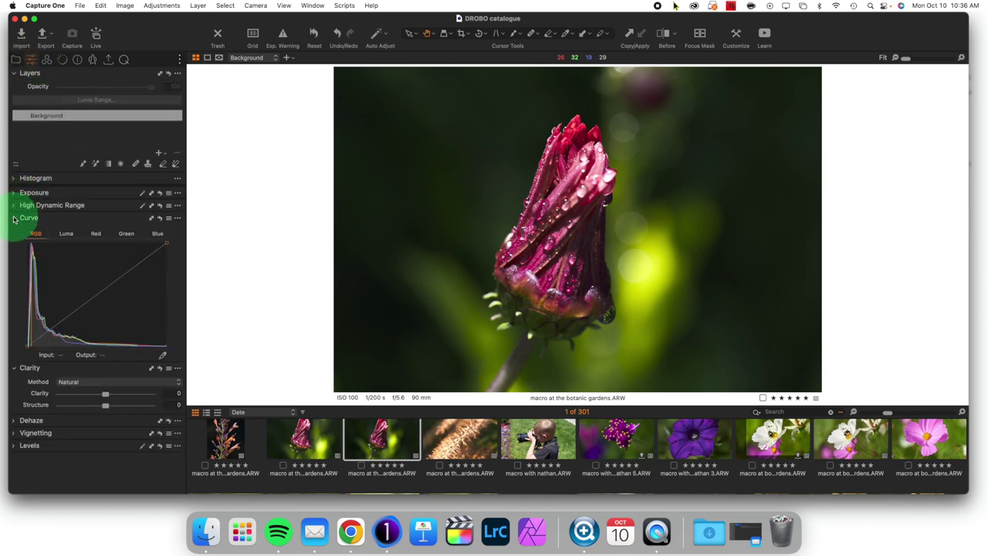
click(14, 218)
click(14, 230)
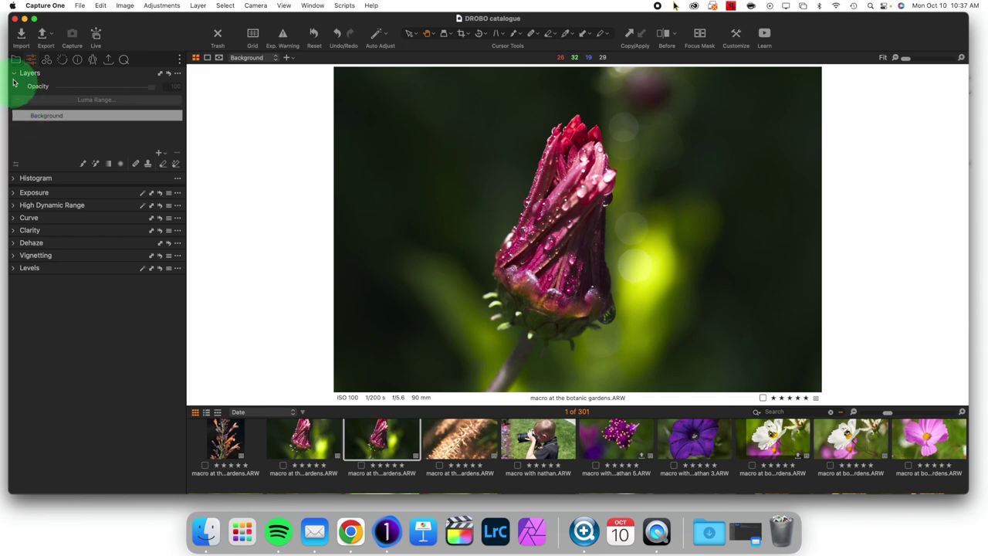
click(13, 73)
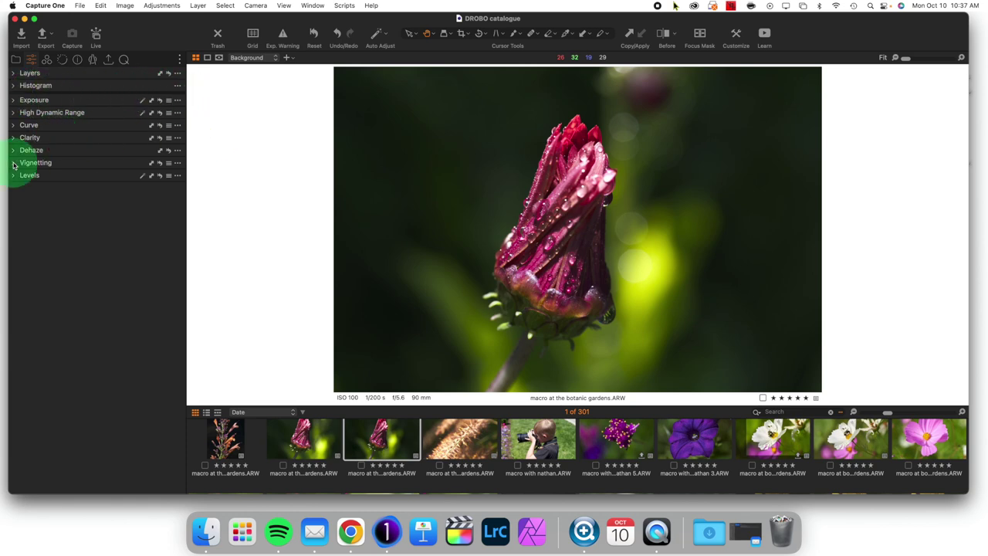
Step: Expand the Histogram, Exposure, High Dynamic Range, Curve, Clarity, Dehaze and Vignetting tools in the Adjust tab
click(13, 86)
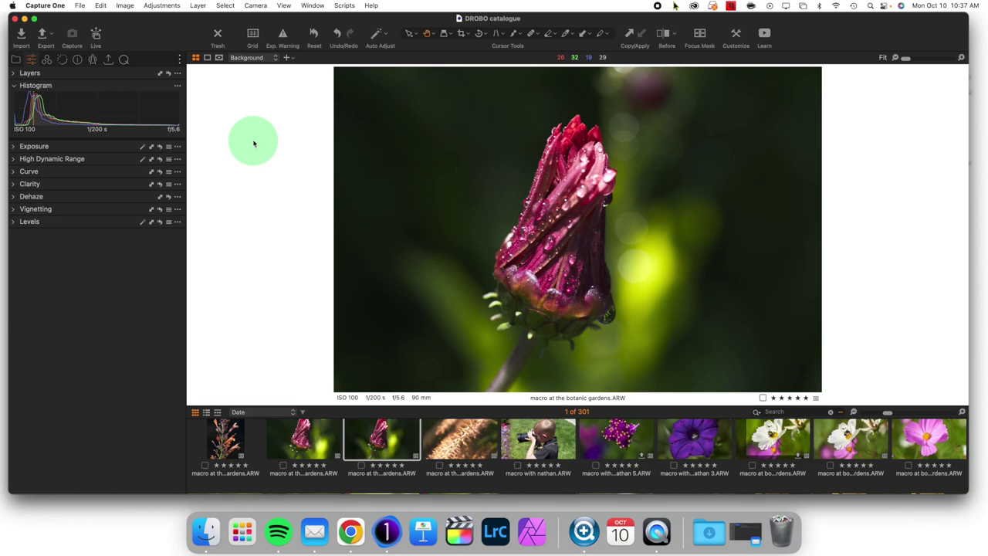
click(15, 146)
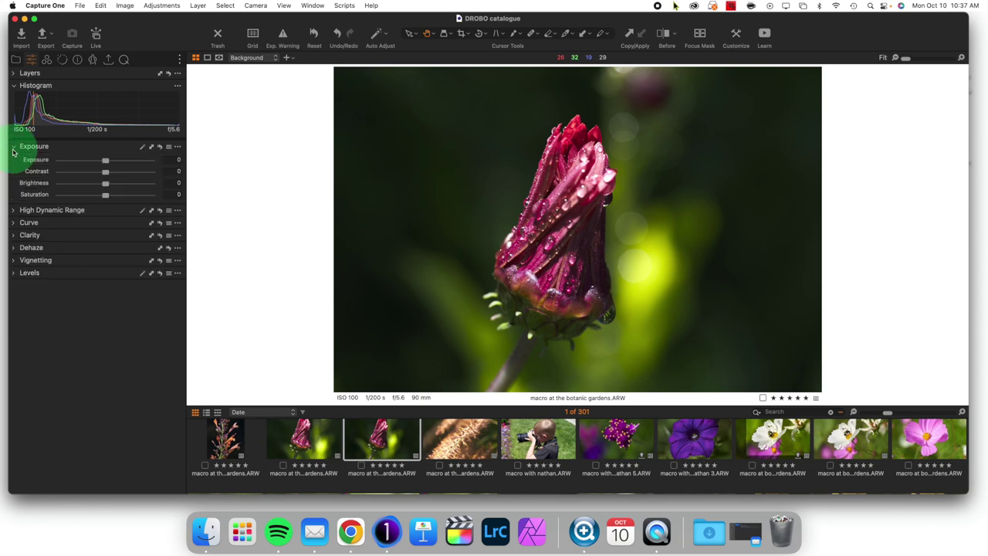
click(16, 210)
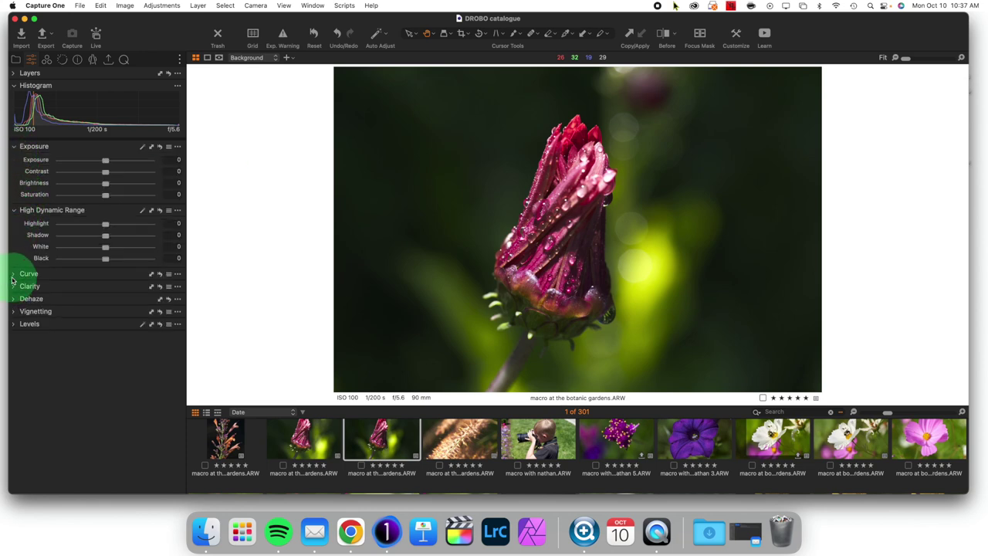
click(15, 274)
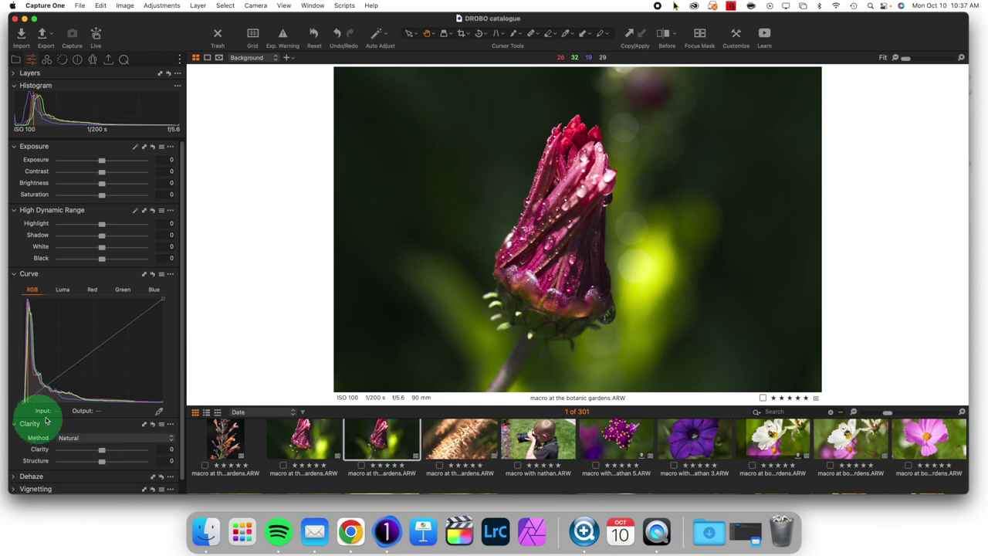
click(12, 425)
click(12, 463)
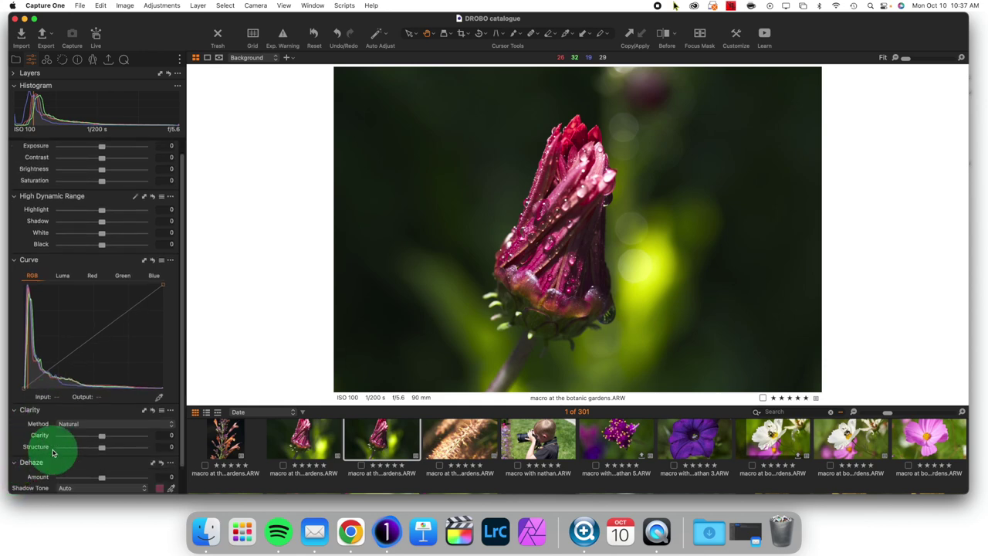
click(14, 478)
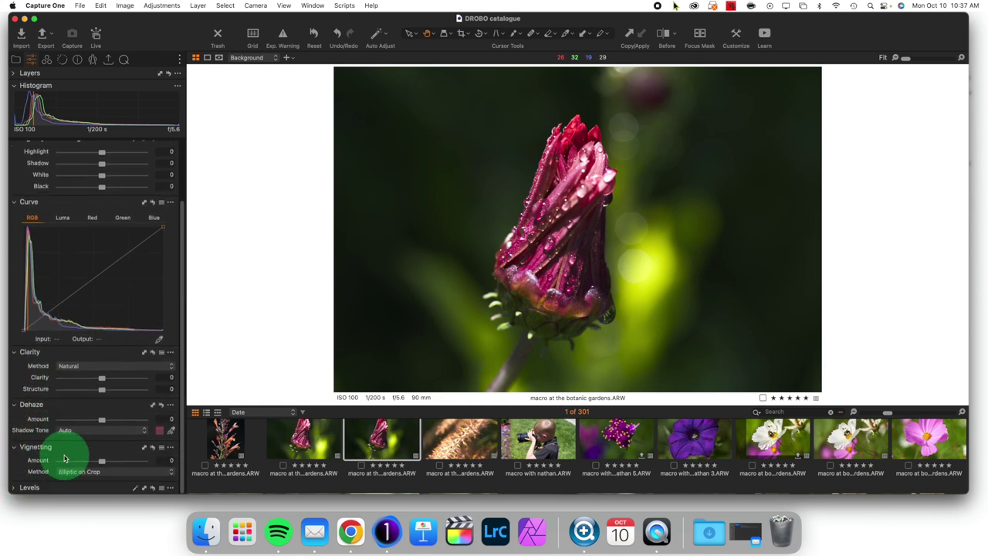
Step: Examine how the pinned Histogram behaves while the expanded tools beneath it move through the scrollable area
scroll(64, 459, up, 5)
scroll(66, 457, down, 3)
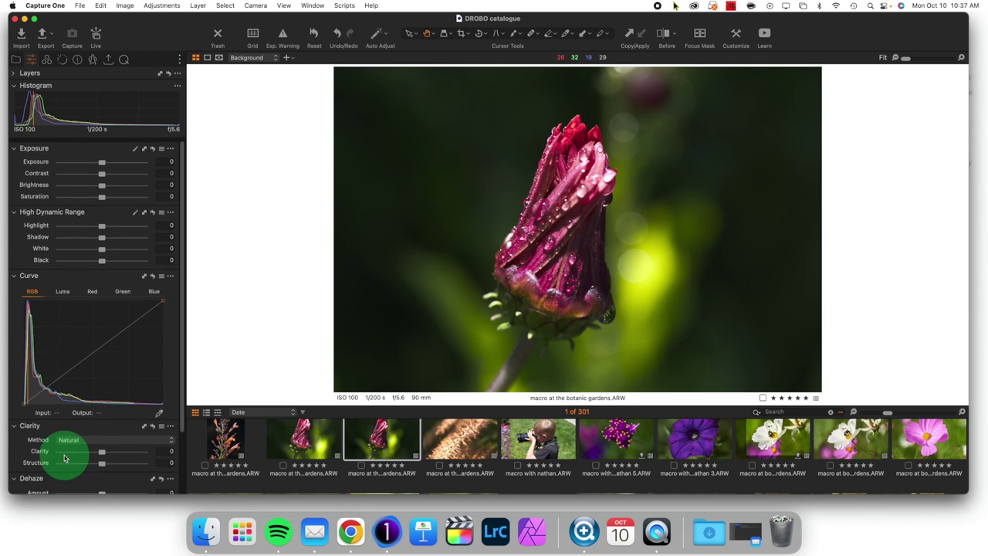
scroll(65, 457, up, 3)
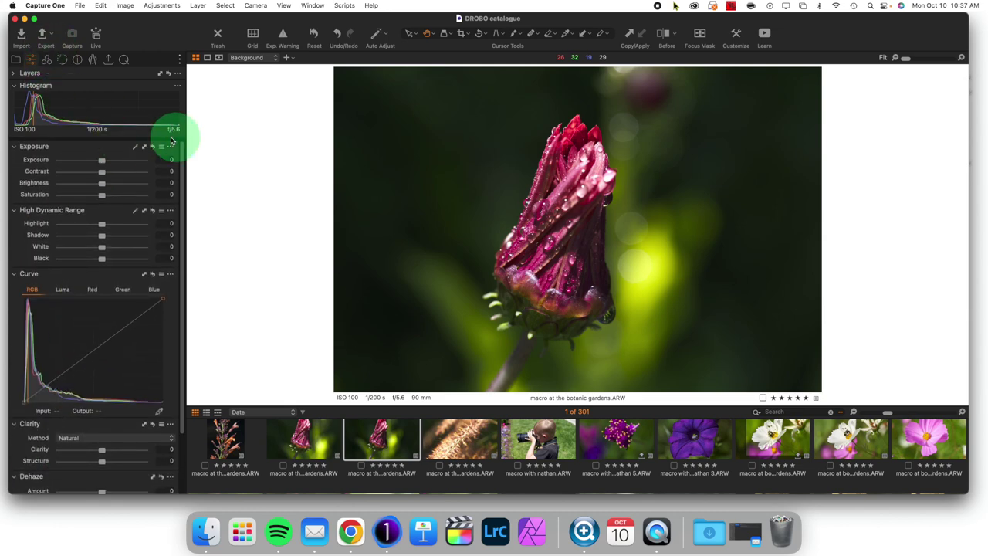
scroll(92, 267, down, 3)
scroll(93, 266, up, 3)
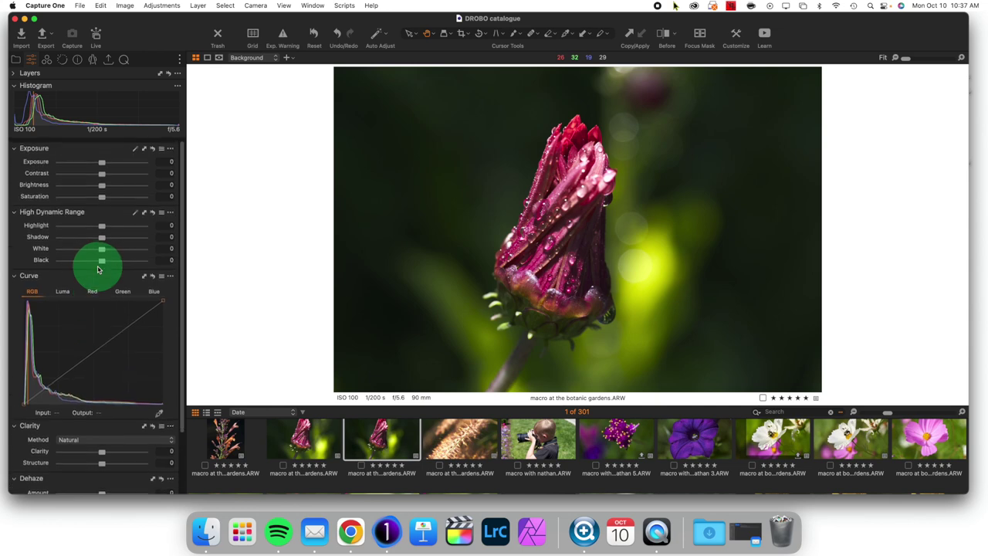
scroll(96, 269, down, 3)
scroll(98, 269, up, 3)
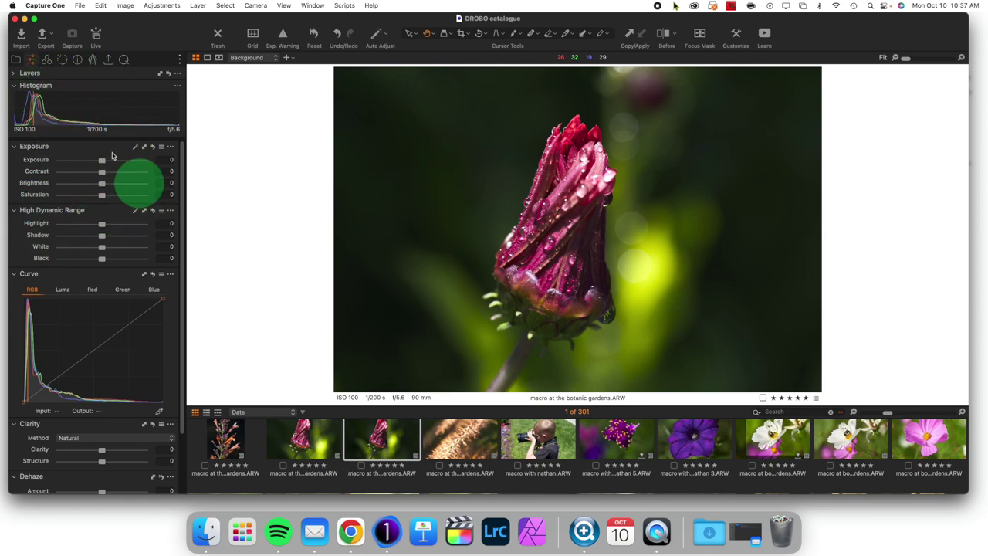
scroll(100, 286, down, 5)
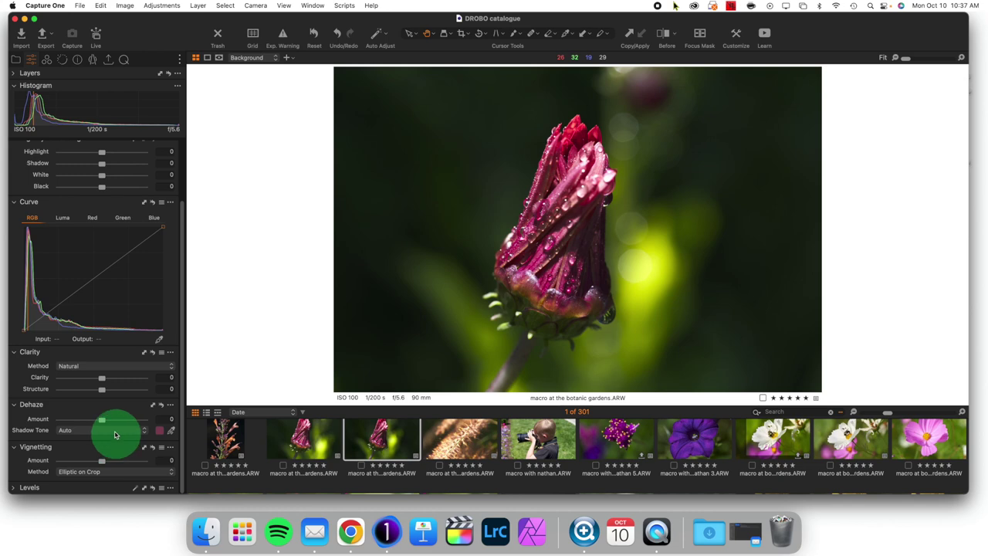
Step: Collapse the Curve, Clarity, Vignetting, Dehaze, High Dynamic Range and Exposure tools
click(17, 201)
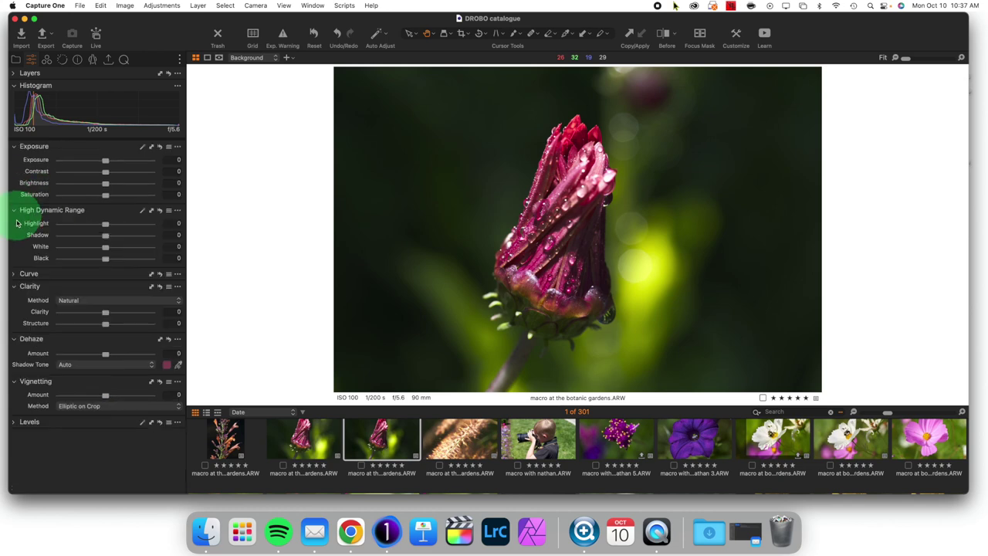
click(13, 285)
click(14, 340)
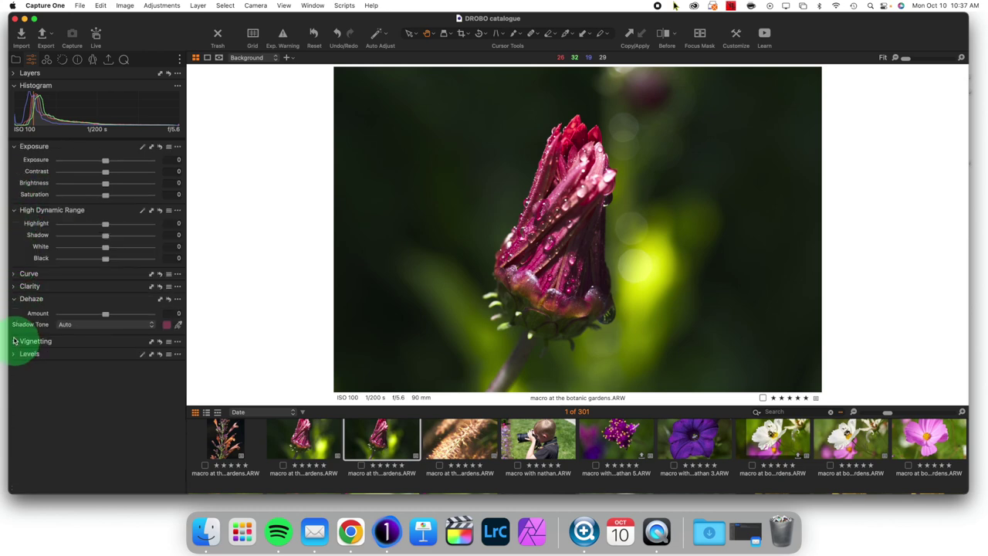
click(14, 299)
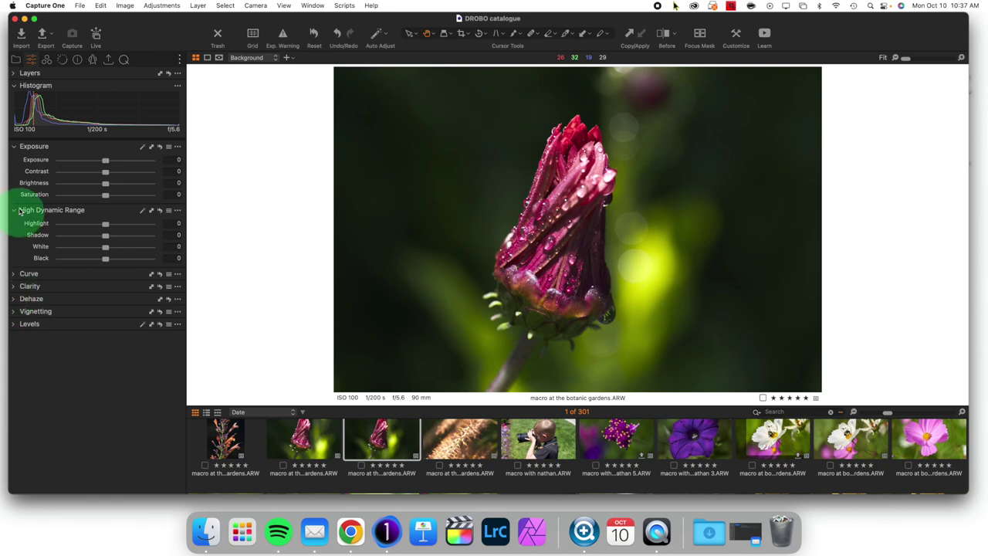
click(14, 210)
click(14, 147)
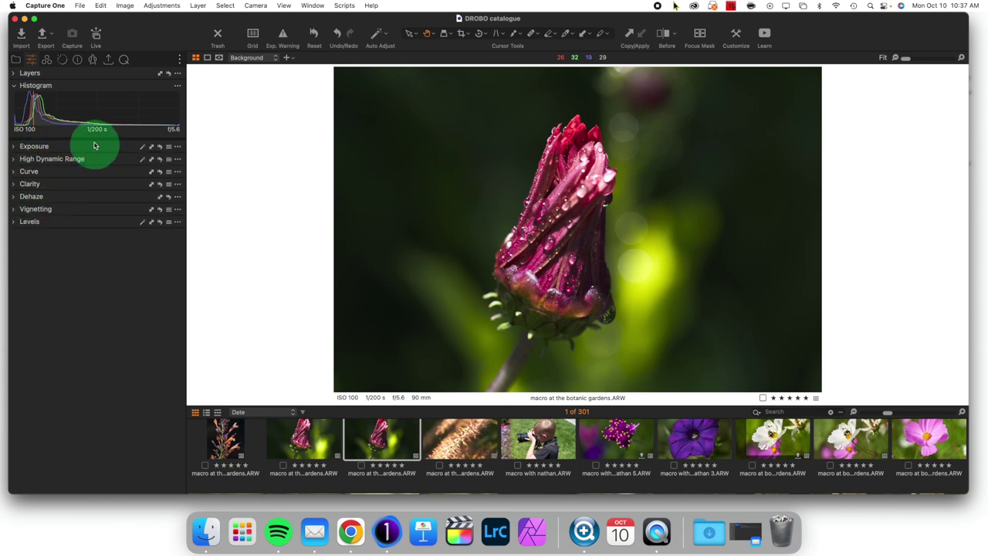
Step: Collapse the Histogram and move it from the pinned area into the scrollable area above Exposure
click(14, 87)
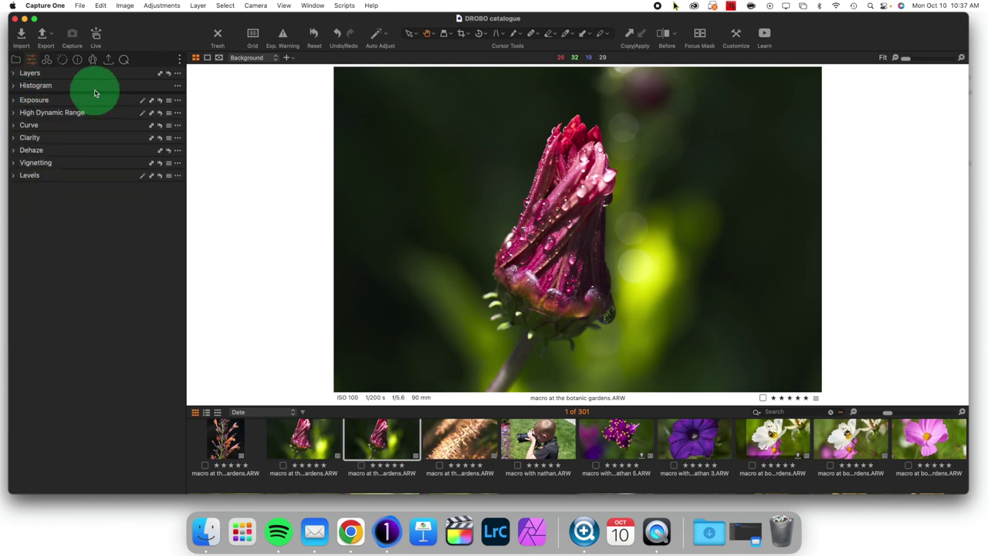
mouse_move(88, 89)
mouse_down()
mouse_move(139, 84)
mouse_move(249, 99)
mouse_move(110, 96)
mouse_move(83, 82)
mouse_move(86, 96)
mouse_up()
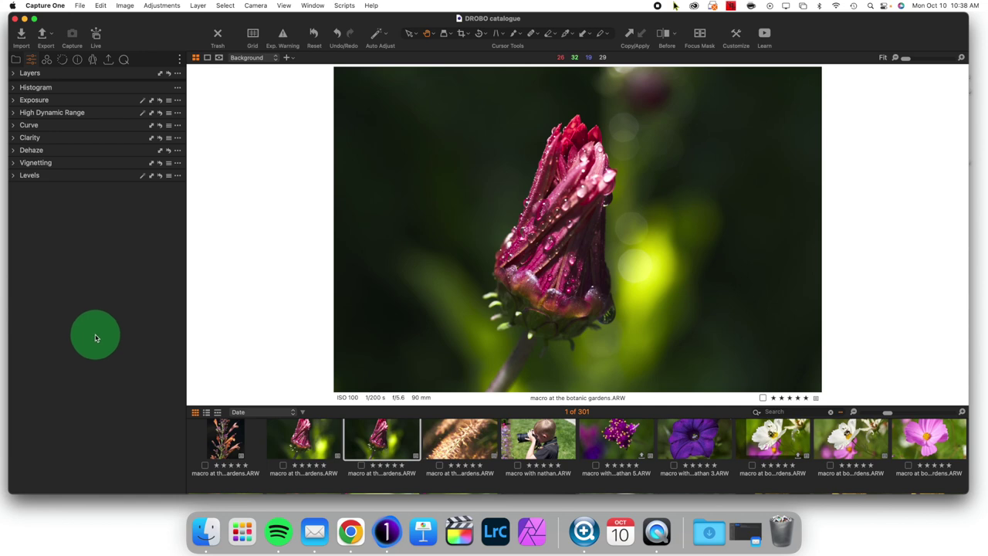
Step: Pin the Histogram beneath Layers in the Adjust tab, and move Layers above the Histogram in the color tools tab
mouse_move(54, 85)
mouse_down()
mouse_move(149, 93)
mouse_move(115, 79)
mouse_move(51, 90)
mouse_up()
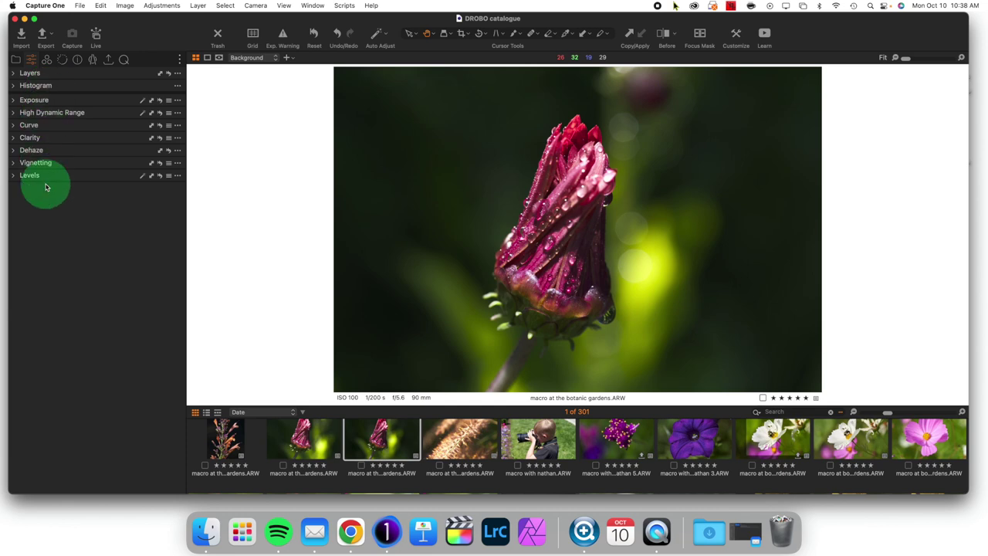
click(46, 61)
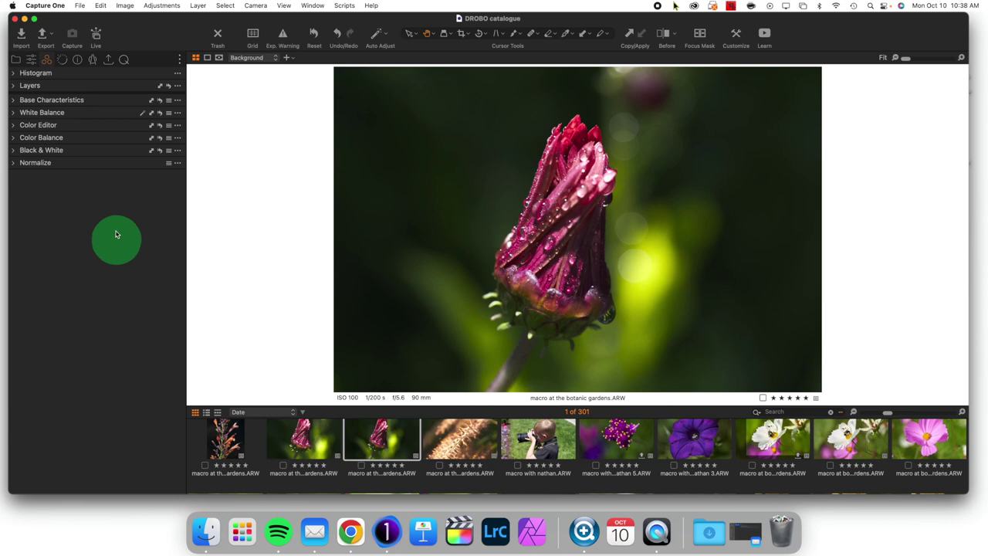
drag(62, 75, 136, 70)
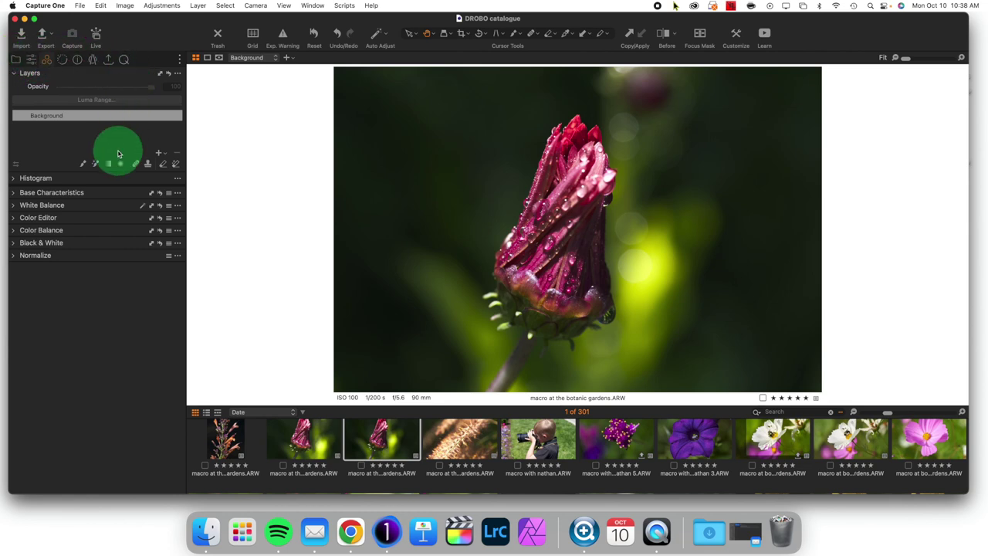
click(31, 61)
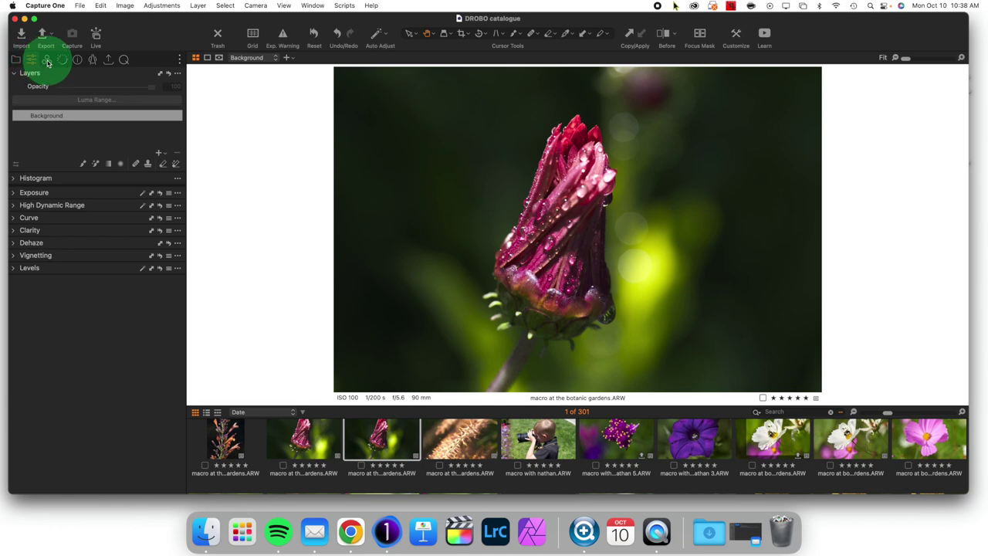
click(47, 62)
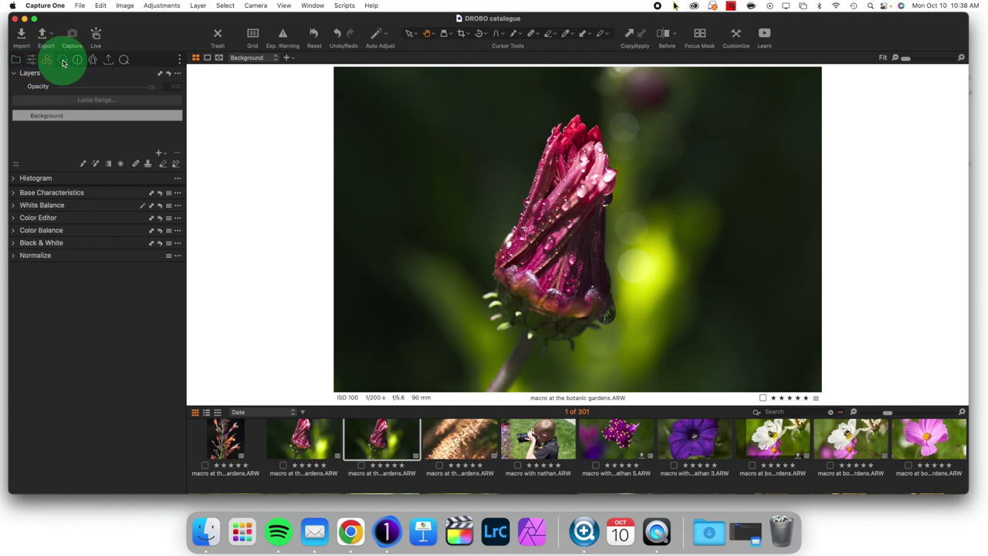
Step: Check the tools of the Refine, Metadata and Shape tabs and the options for adding tools to or removing each tab
click(62, 61)
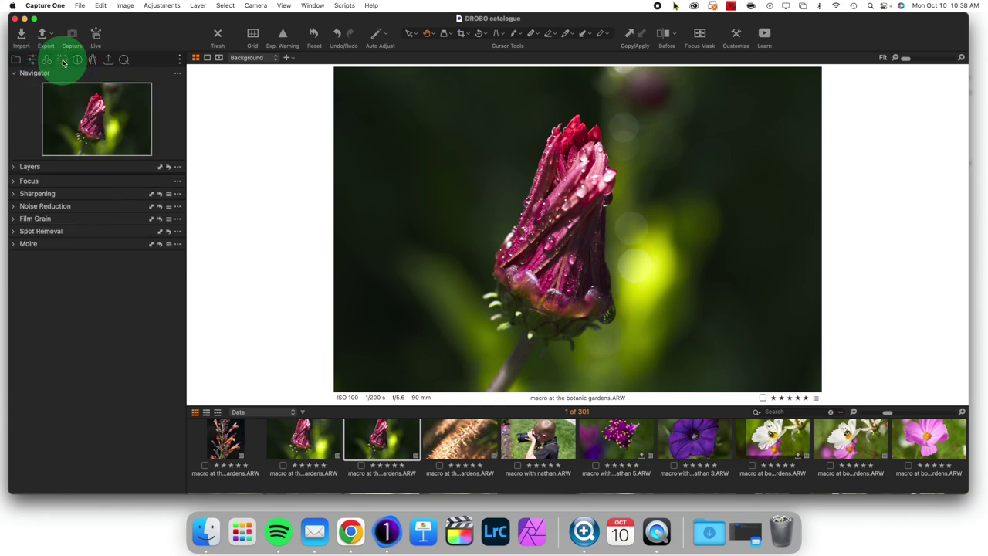
right_click(64, 63)
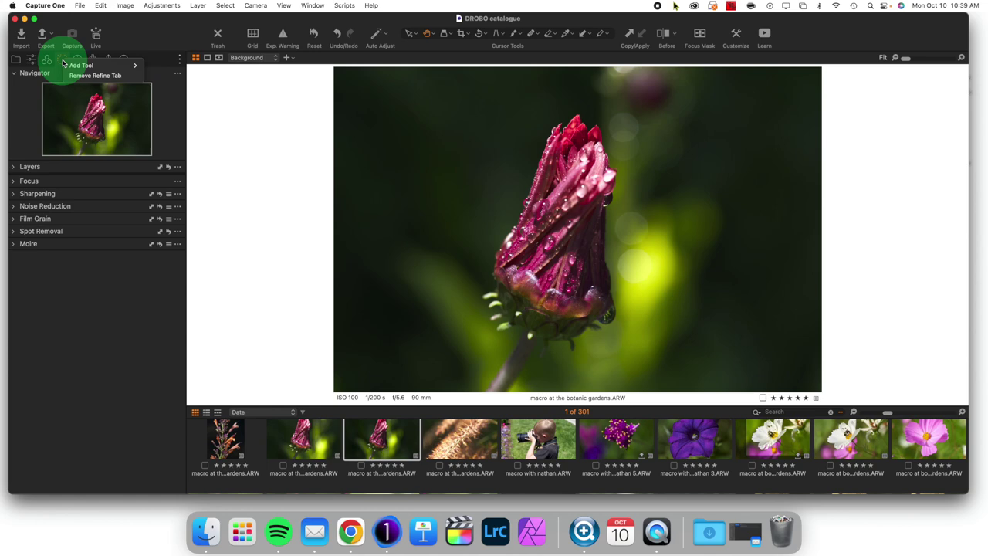
key(Escape)
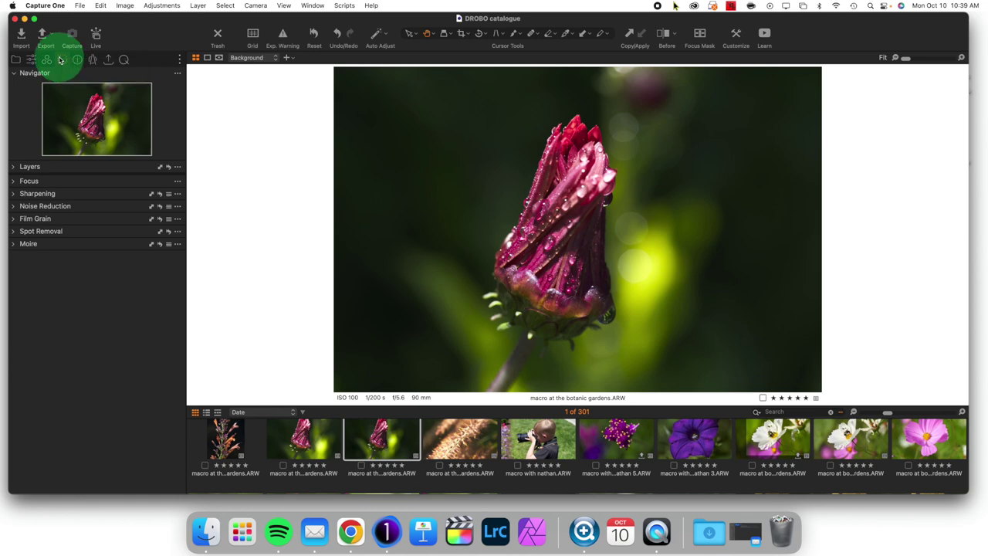
click(77, 61)
right_click(77, 63)
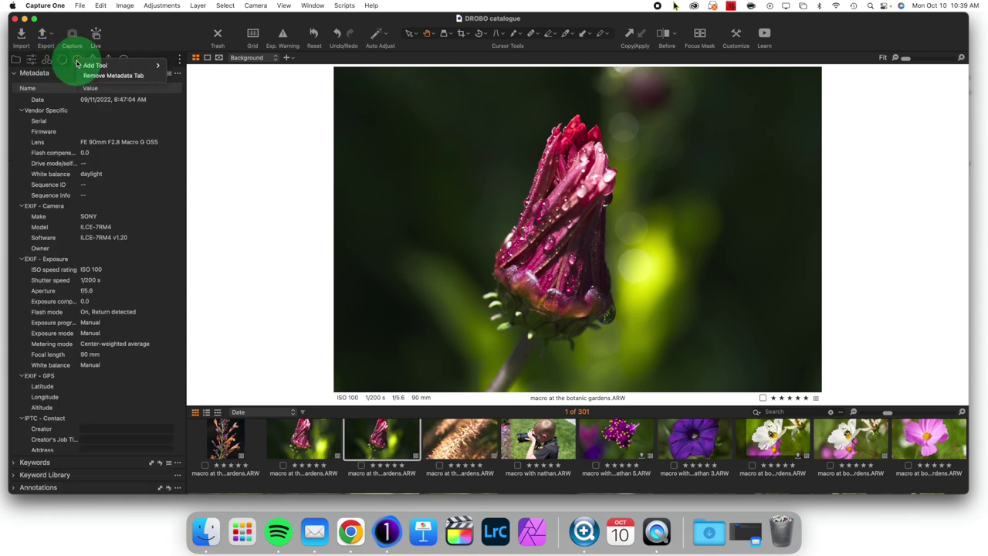
key(Escape)
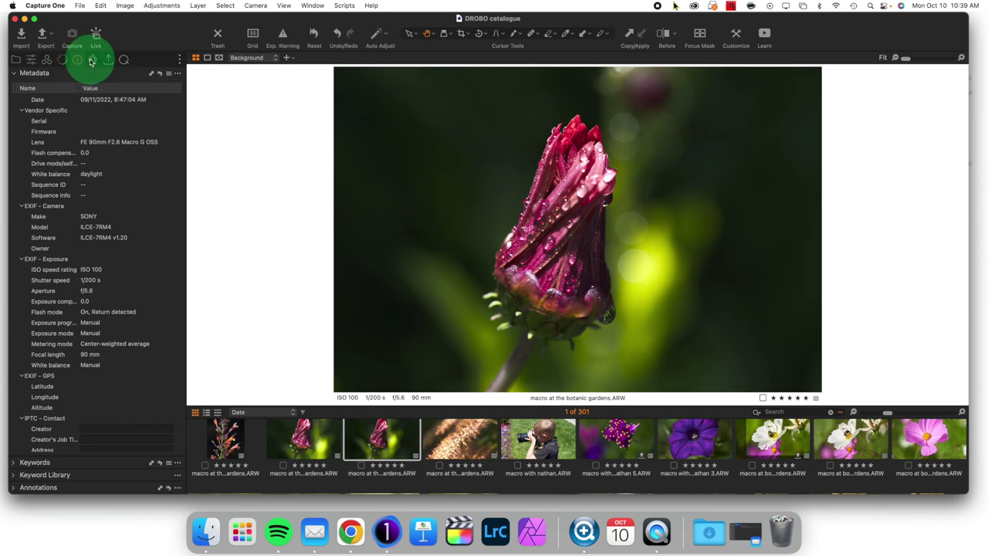
click(92, 61)
right_click(91, 62)
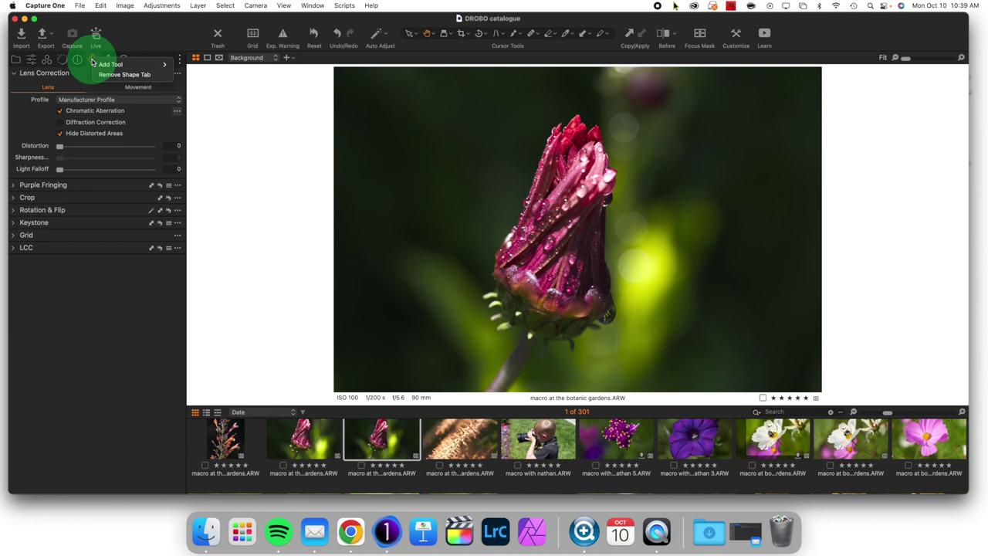
key(Escape)
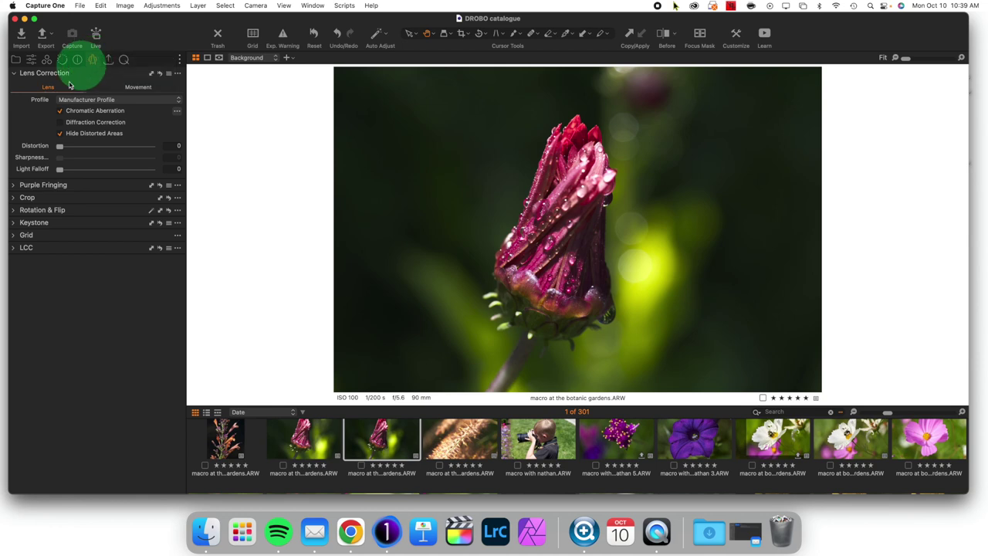
Step: Collapse Lens Correction and reorder the Shape tab so it sits directly ahead of the Metadata tab
click(17, 77)
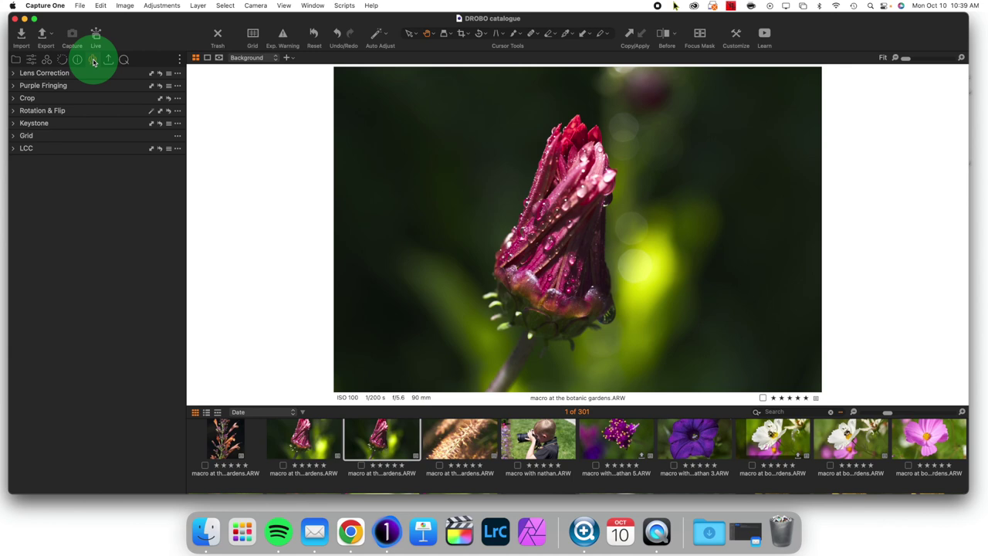
mouse_move(93, 62)
mouse_down()
mouse_move(76, 61)
mouse_move(105, 61)
mouse_up()
Step: Collapse the Export tab's Cross Recipe Tokens, Location, Naming, Format & Size, Adjustments, Watermark, Metadata and Summary tools
click(12, 87)
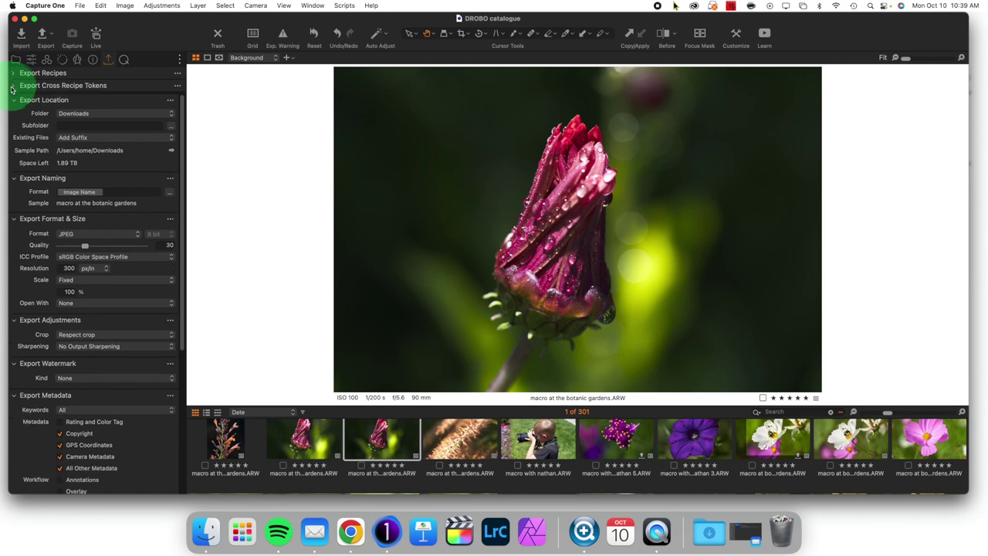
click(12, 99)
click(12, 113)
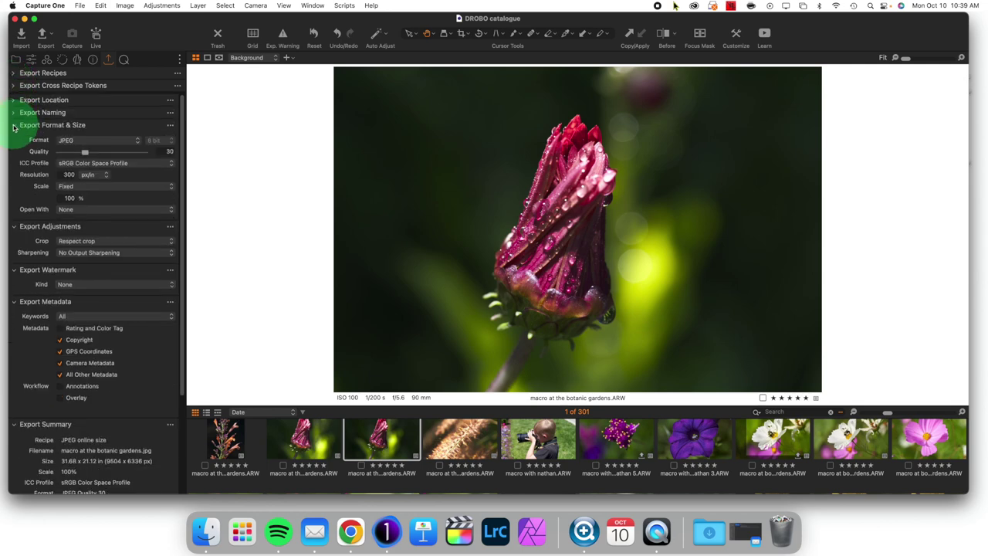
click(13, 126)
click(13, 140)
click(13, 151)
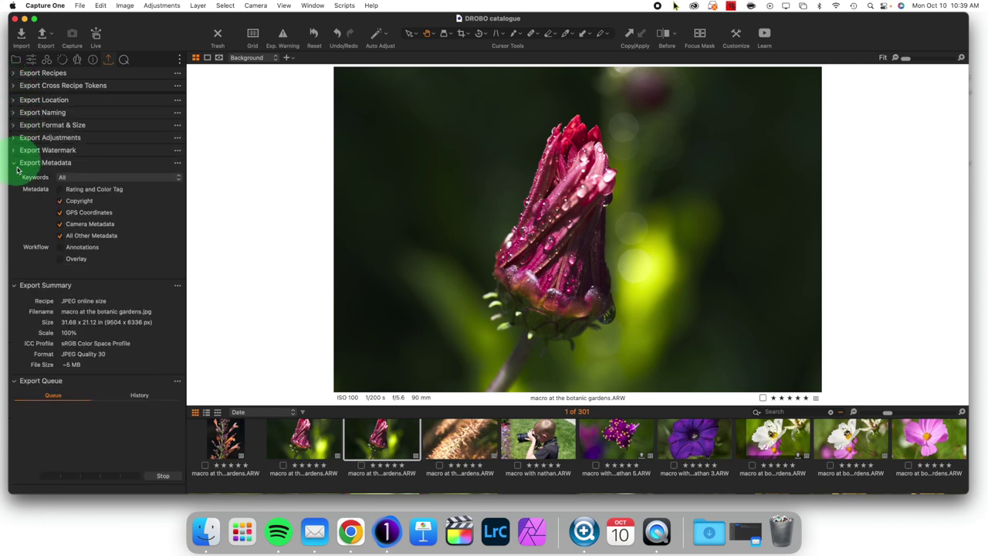
click(14, 165)
click(14, 176)
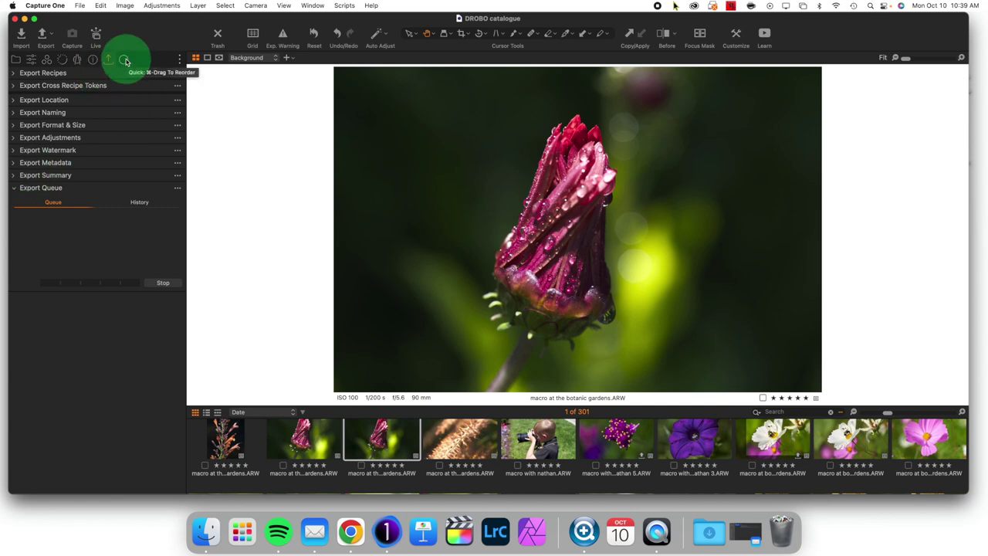
Step: Move the Quick tab directly after the Library tab and expand its Histogram
drag(126, 61, 31, 60)
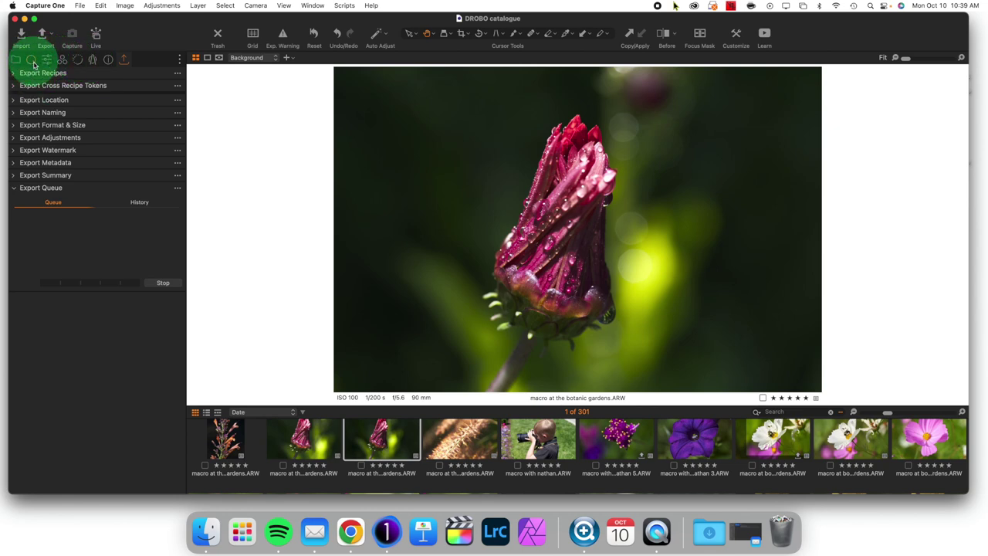
click(31, 60)
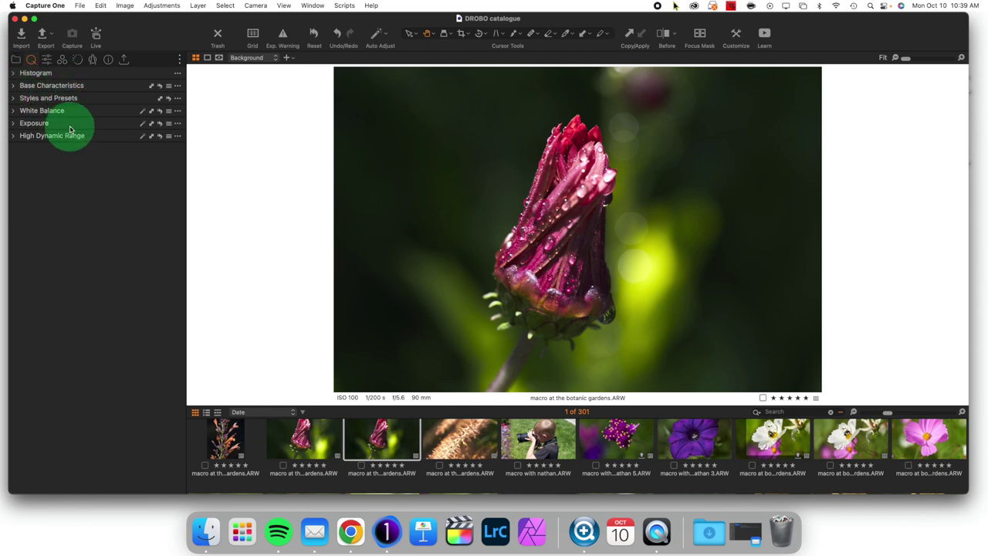
click(14, 74)
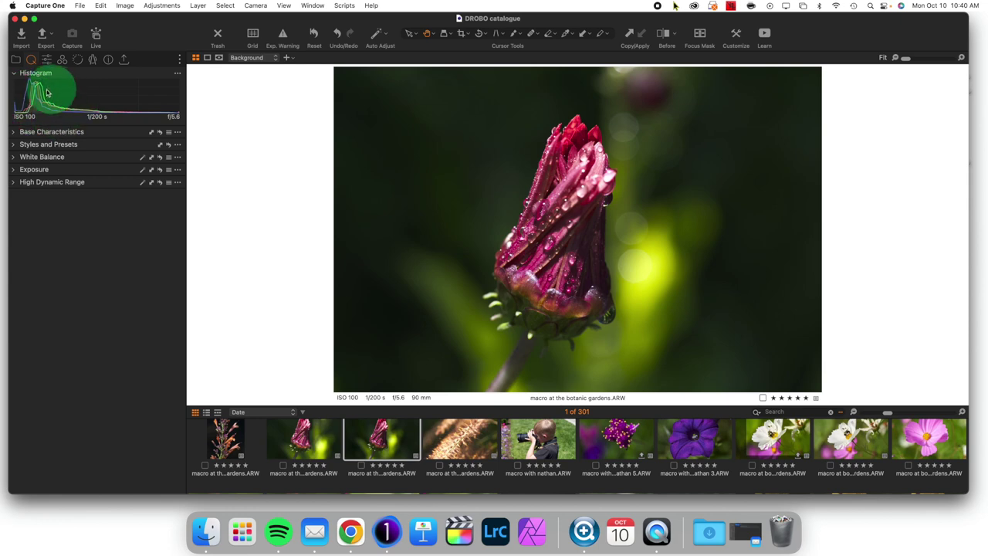
Step: Inspect the Base Characteristics settings and preview the custom styles "enchance import" and "make it look better" on the flower photo
click(14, 132)
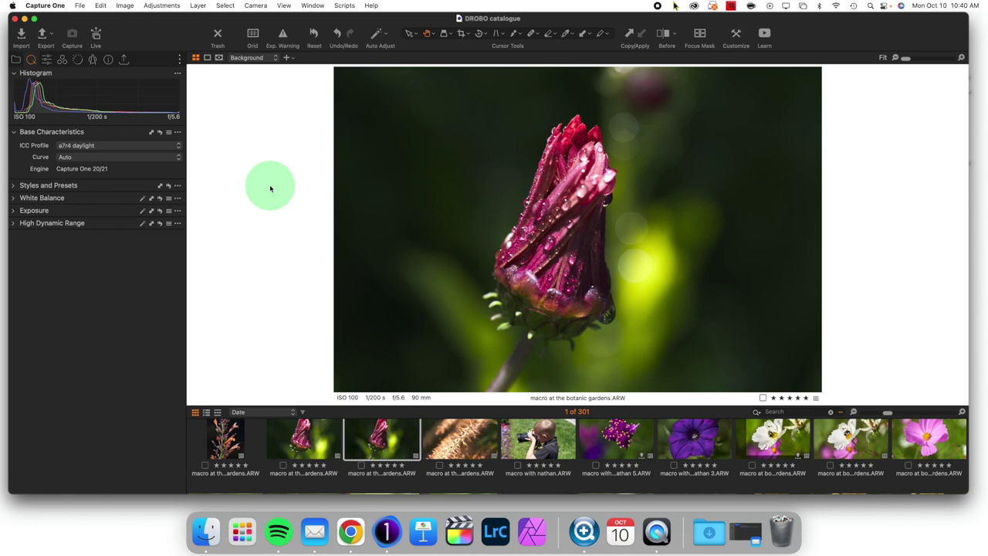
click(14, 133)
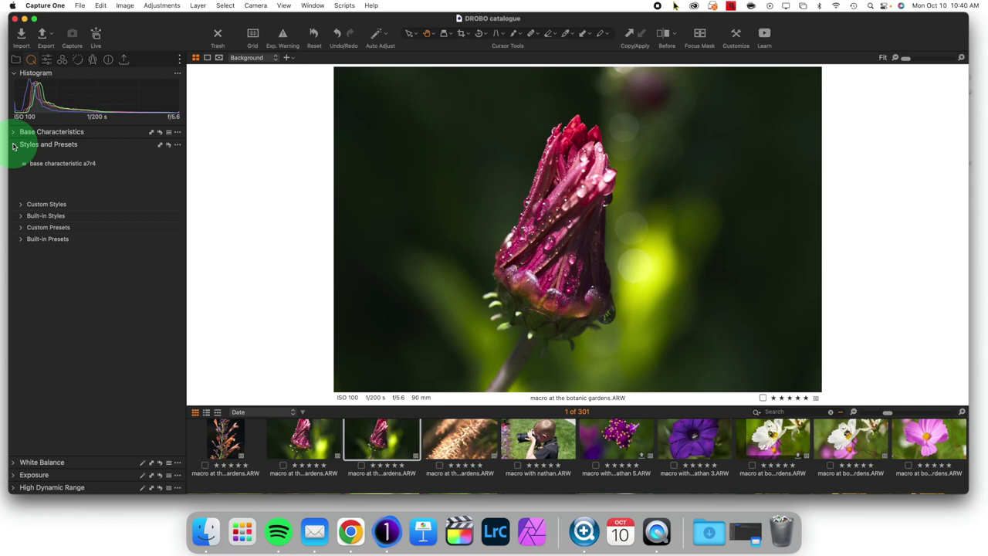
click(19, 205)
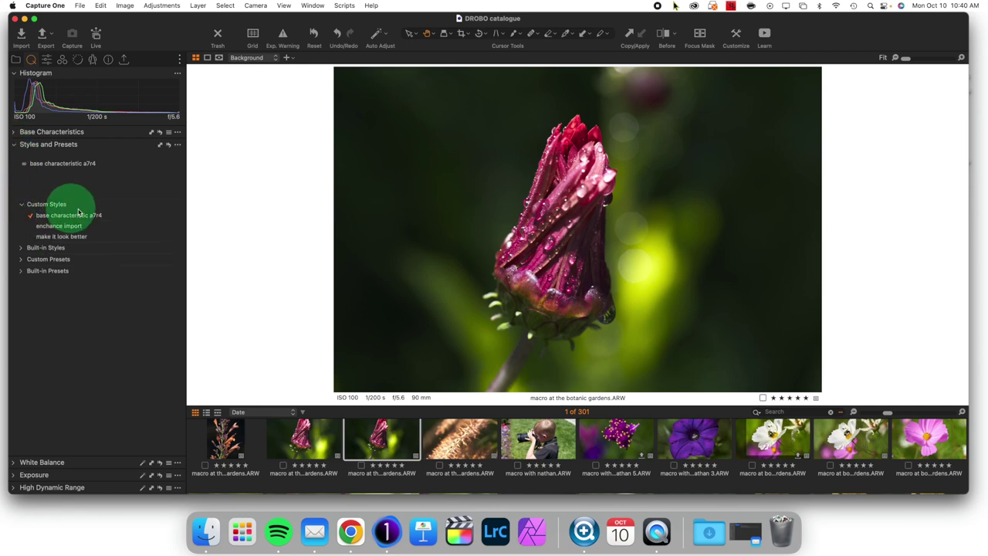
click(111, 228)
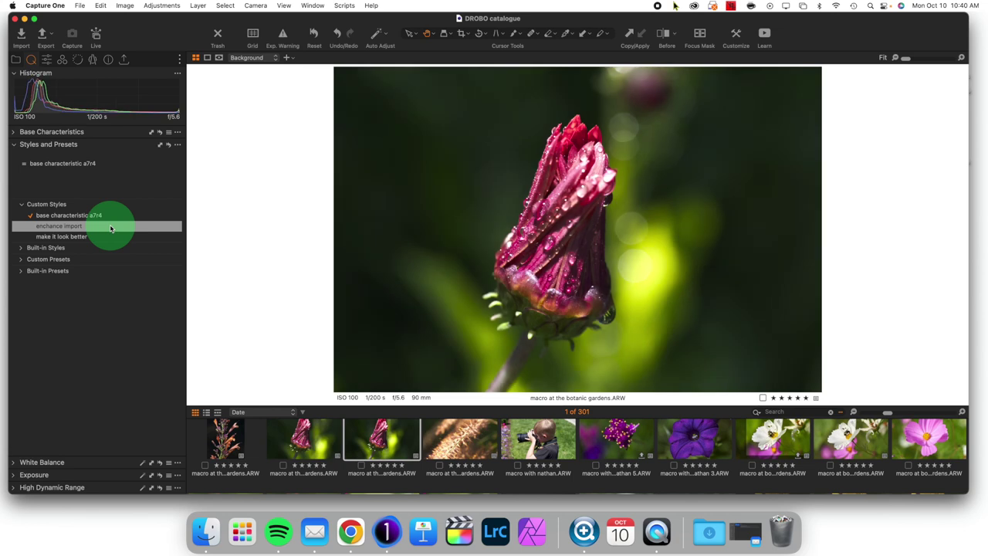
click(115, 239)
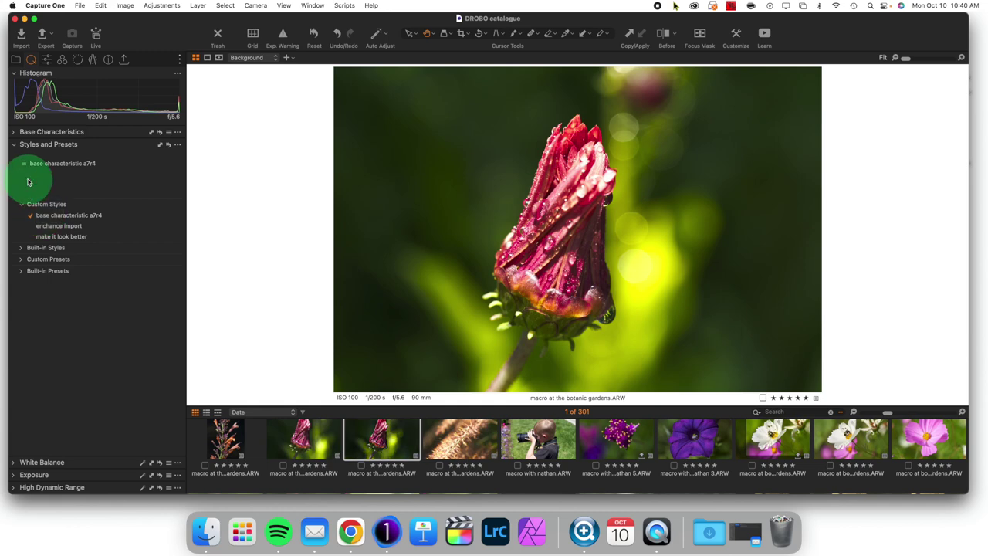
click(20, 204)
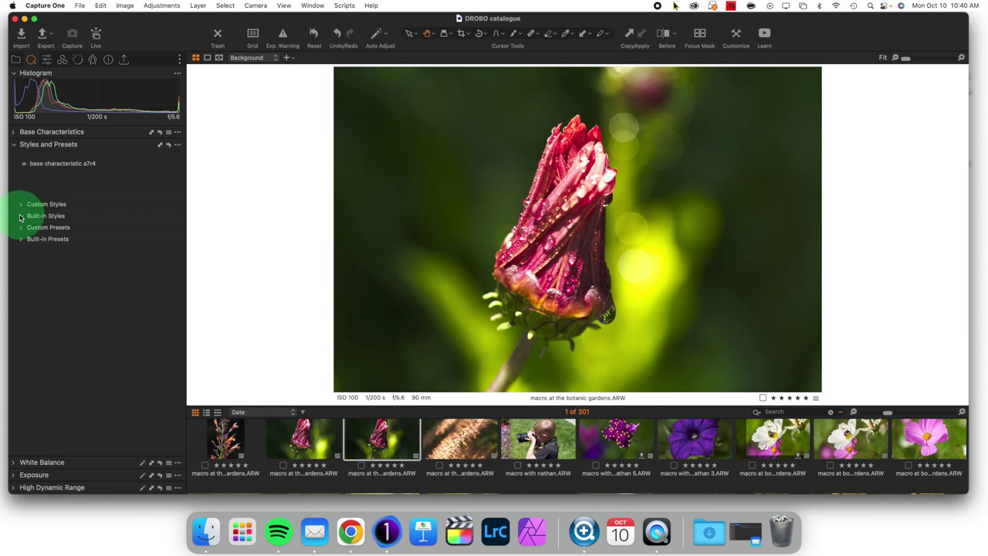
Step: Browse the built-in LEGACY styles, preview B&W - Film Grain 2 on the photo, and collapse Styles and Presets
click(21, 217)
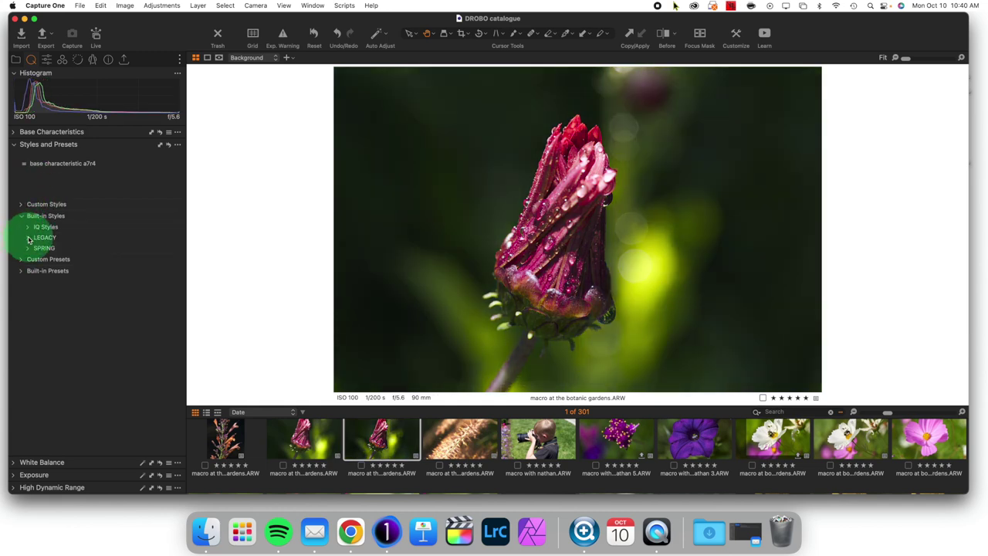
click(27, 237)
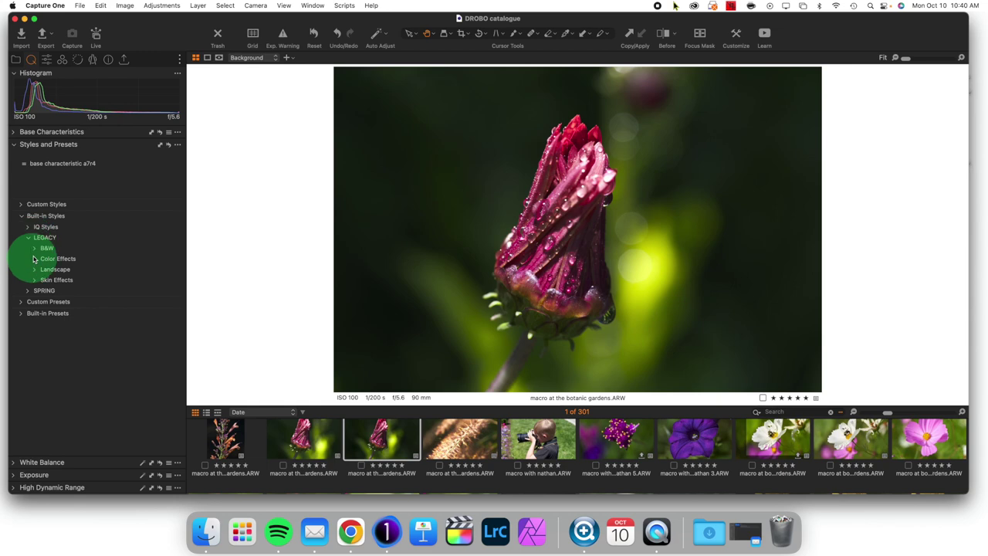
click(34, 248)
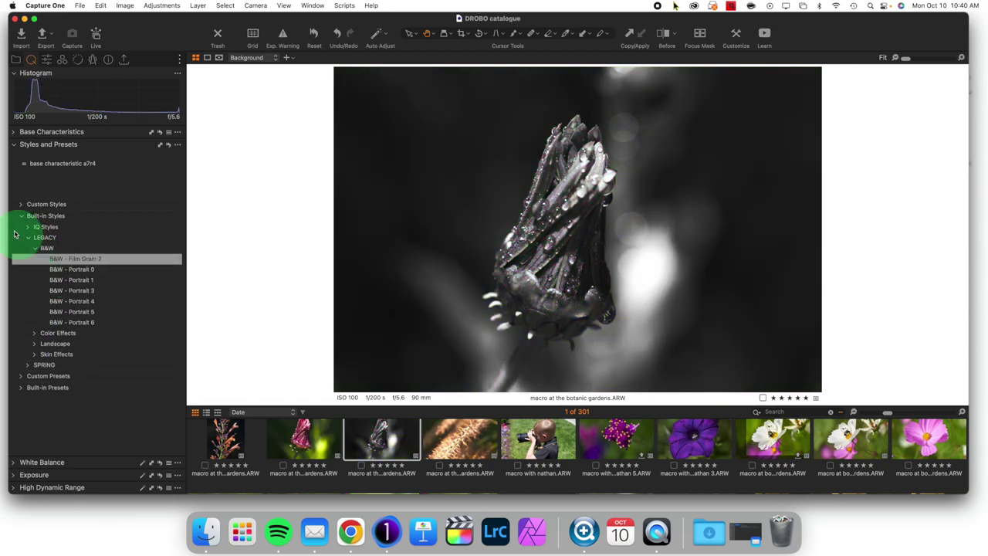
click(21, 218)
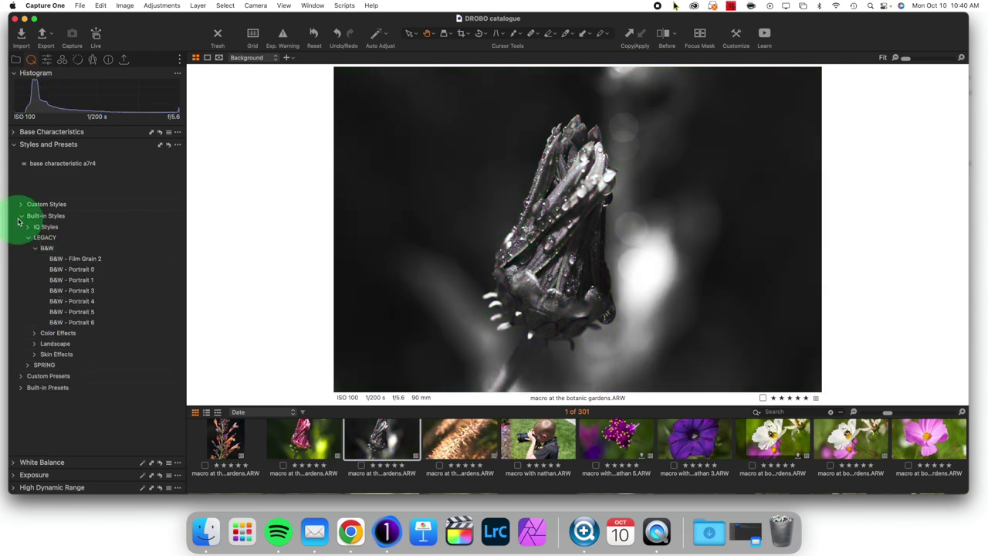
click(35, 144)
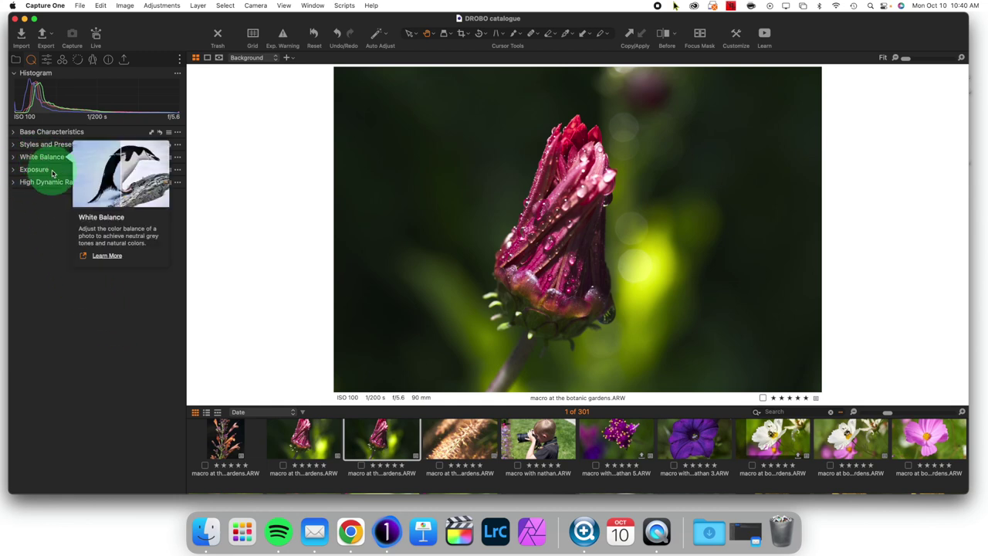
Step: Move White Balance beneath High Dynamic Range, and set Exposure to 0.5, Contrast to 3 and Saturation to 3
drag(68, 158, 111, 173)
click(12, 157)
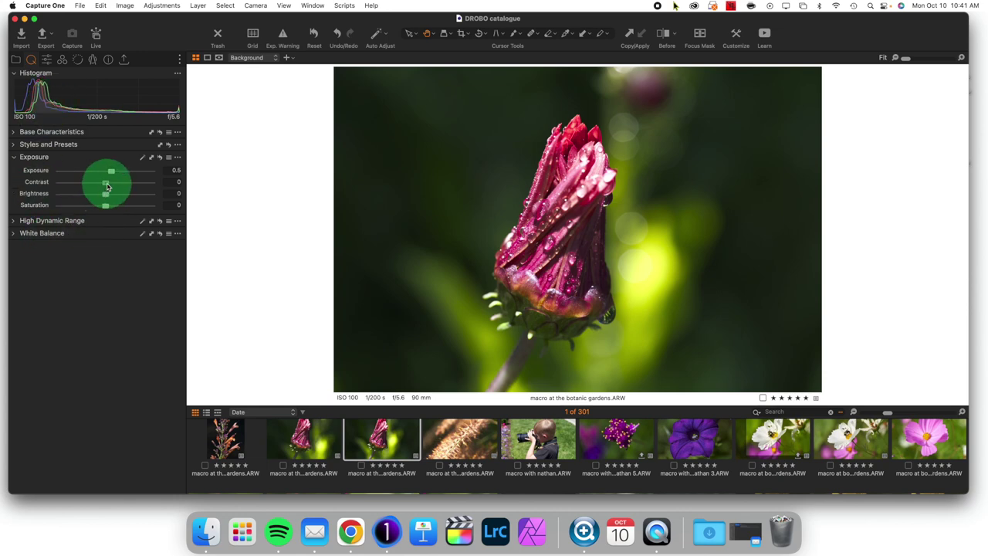
drag(108, 186, 109, 186)
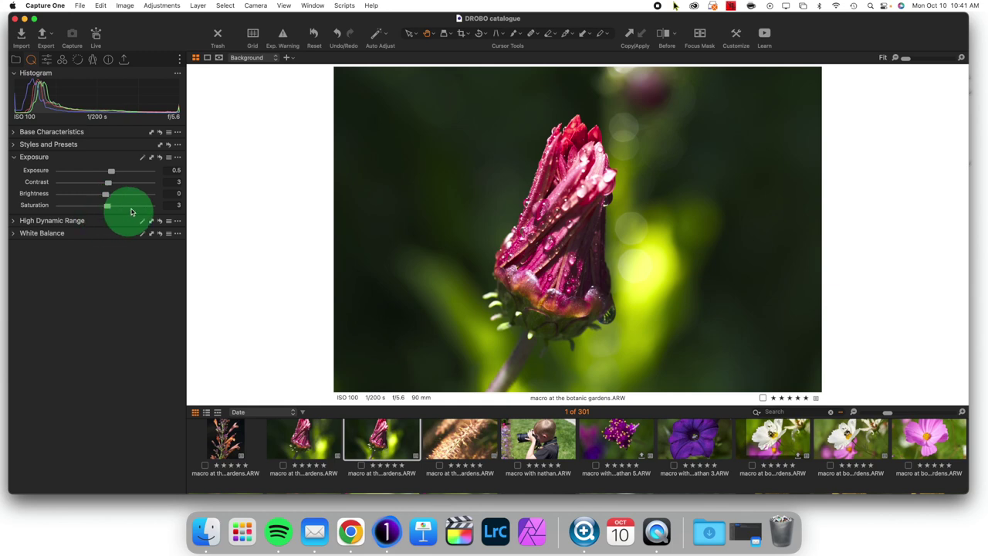
Step: Set the High Dynamic Range values to Highlight -29, Shadow -7 and Black -6
click(14, 221)
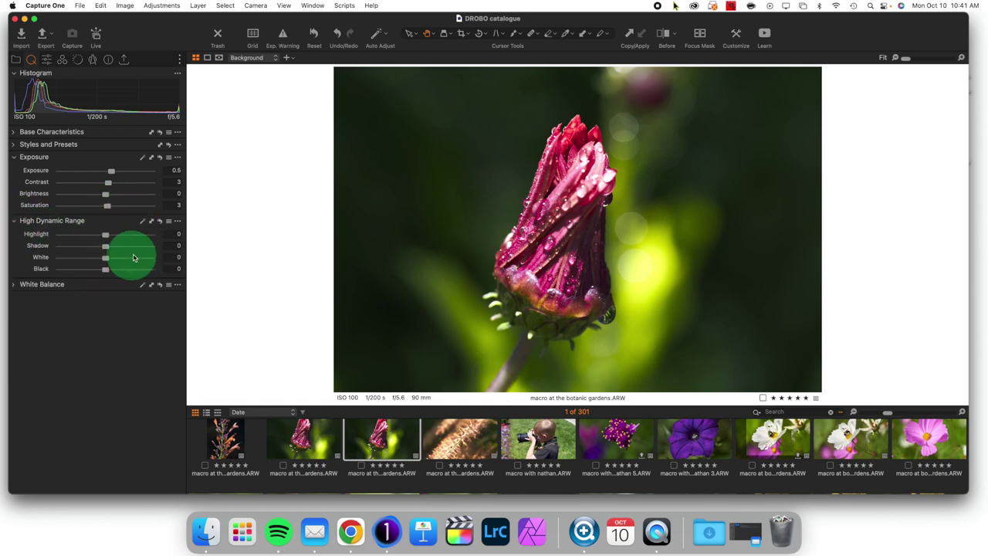
drag(105, 235, 95, 240)
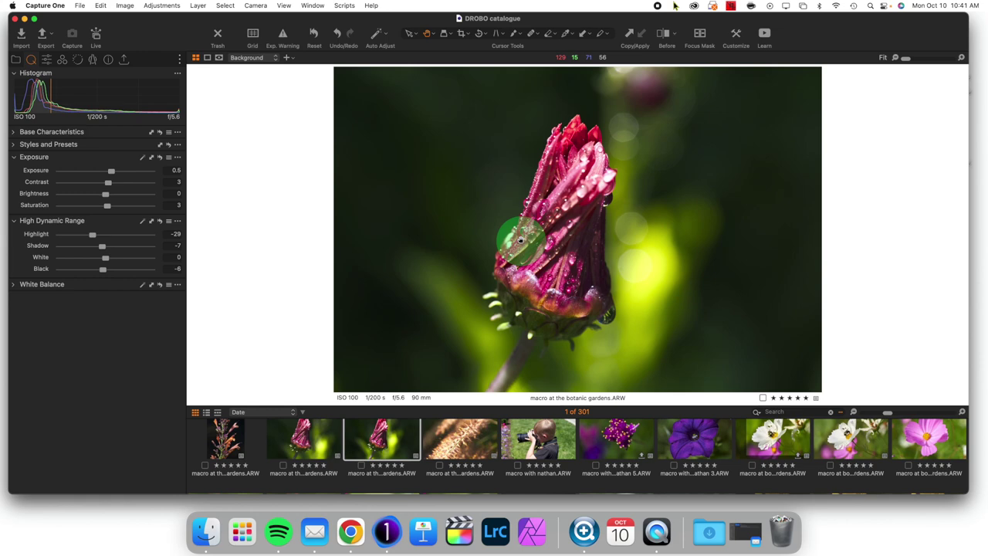
Step: Collapse Exposure and High Dynamic Range, and try out a Kelvin adjustment in White Balance
click(13, 221)
click(13, 156)
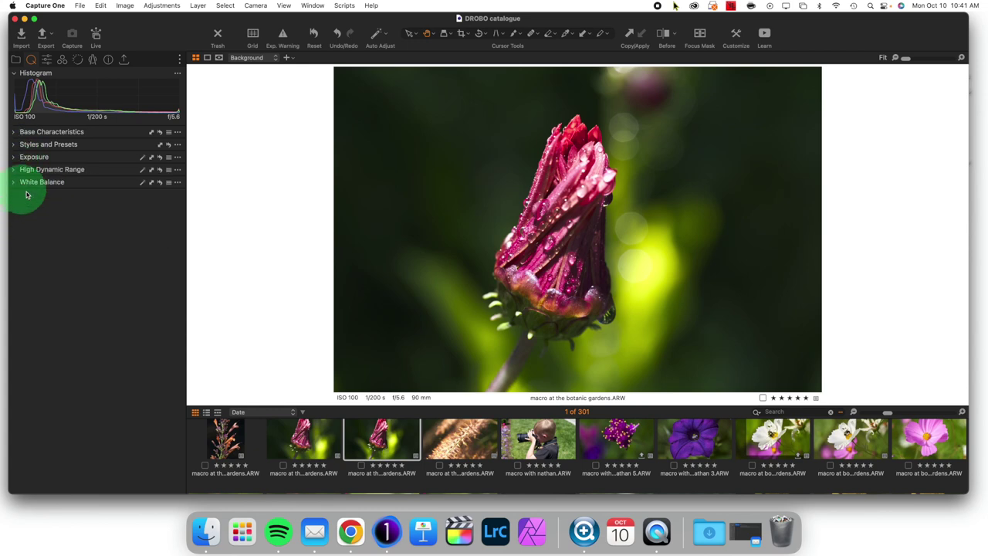
click(13, 184)
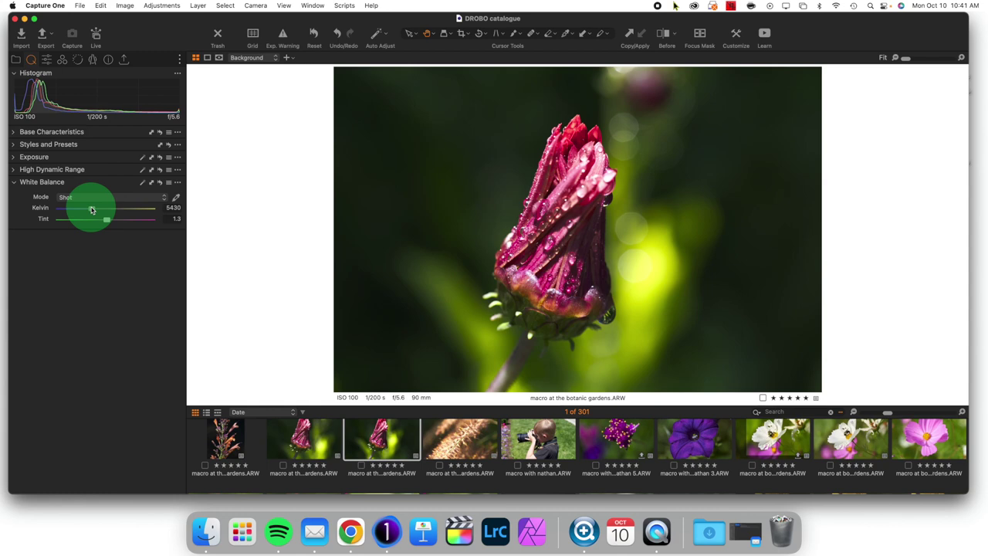
drag(93, 210, 98, 210)
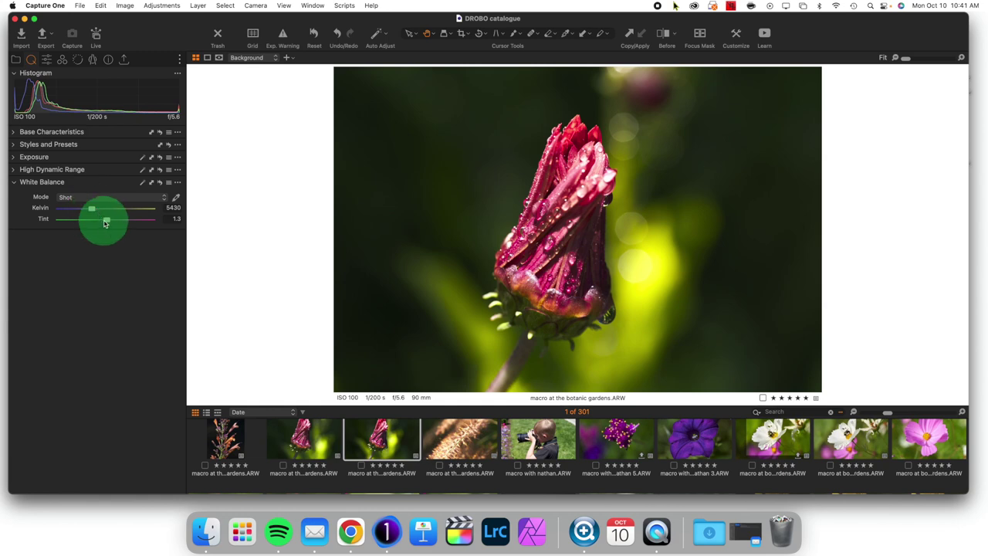
click(13, 184)
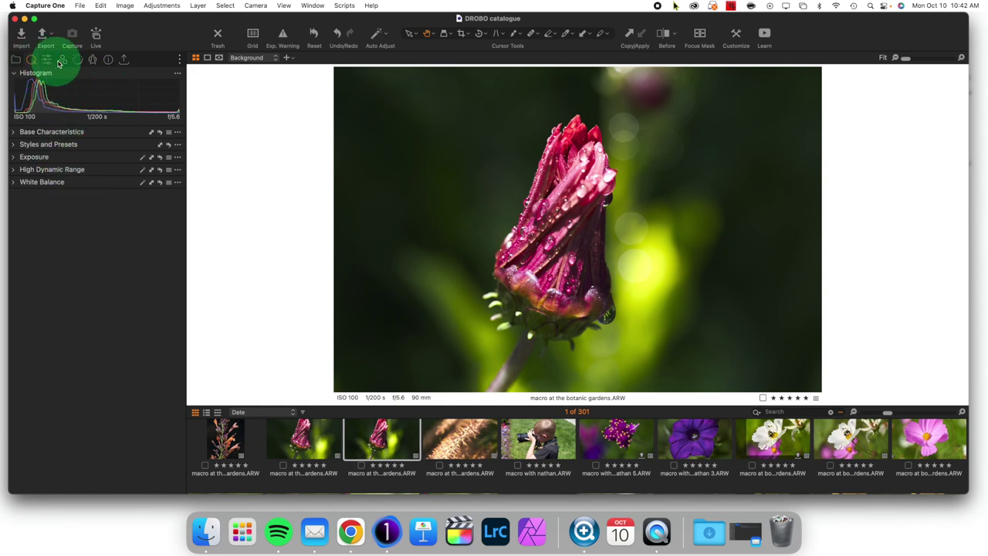
Step: Check the tools in the Color tab and add the Color Editor tool to the Quick tab
click(62, 61)
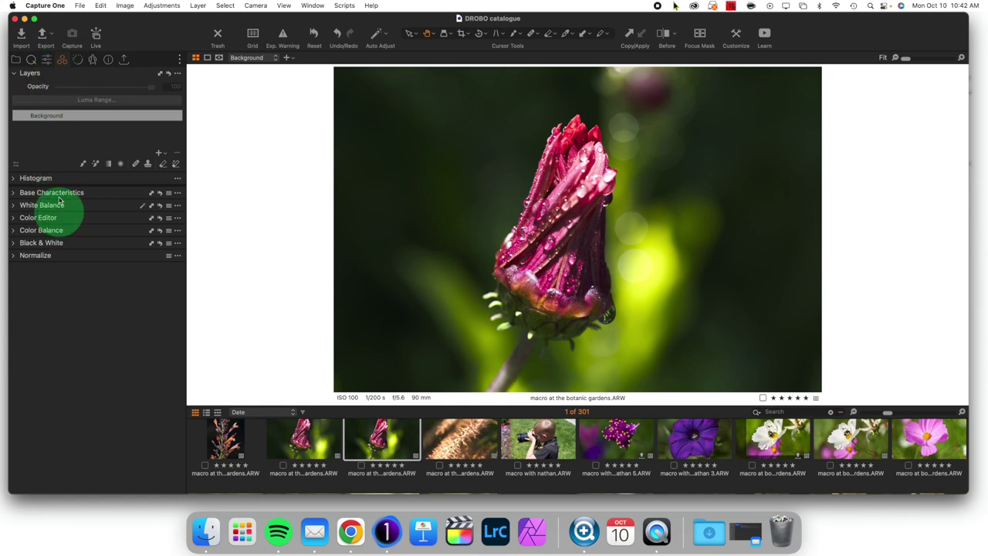
click(32, 61)
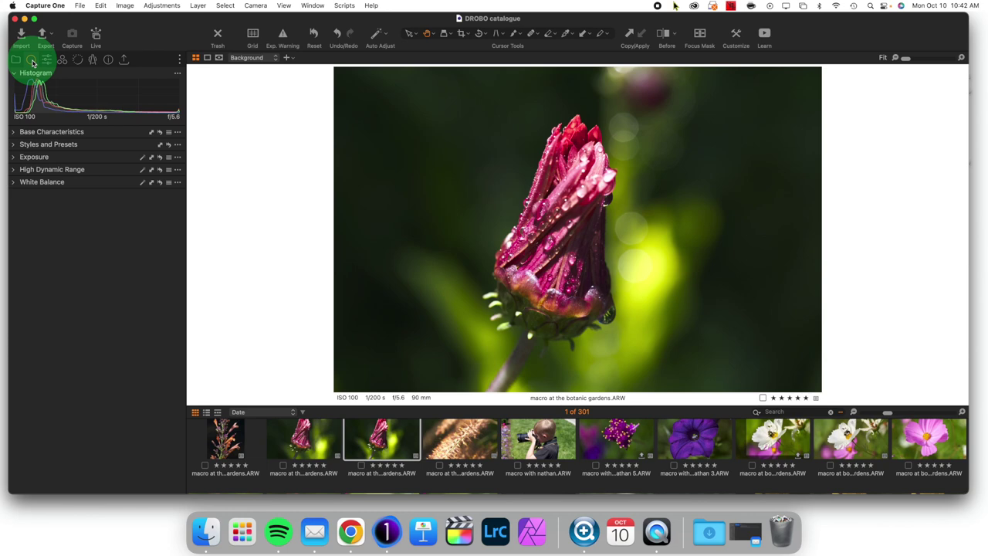
right_click(32, 63)
mouse_move(41, 66)
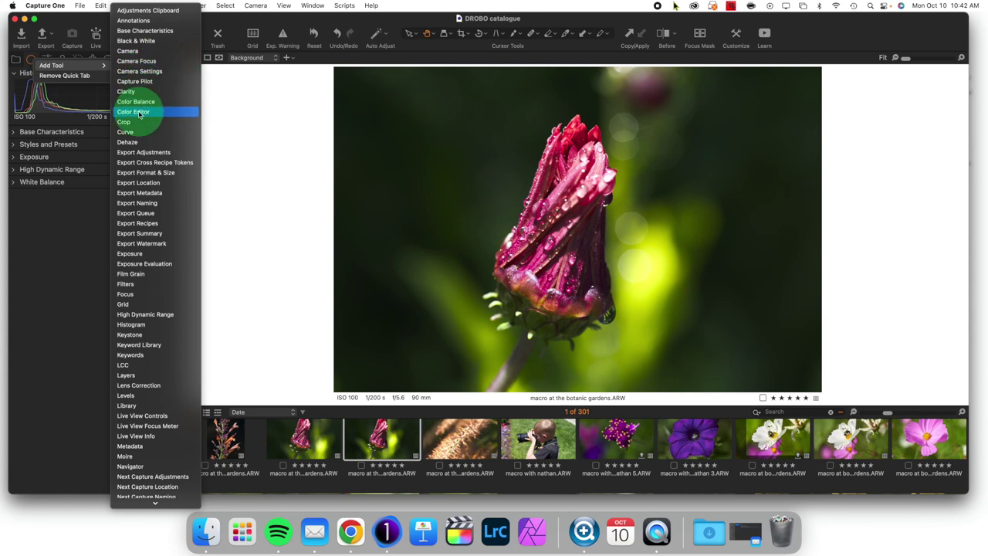
click(136, 111)
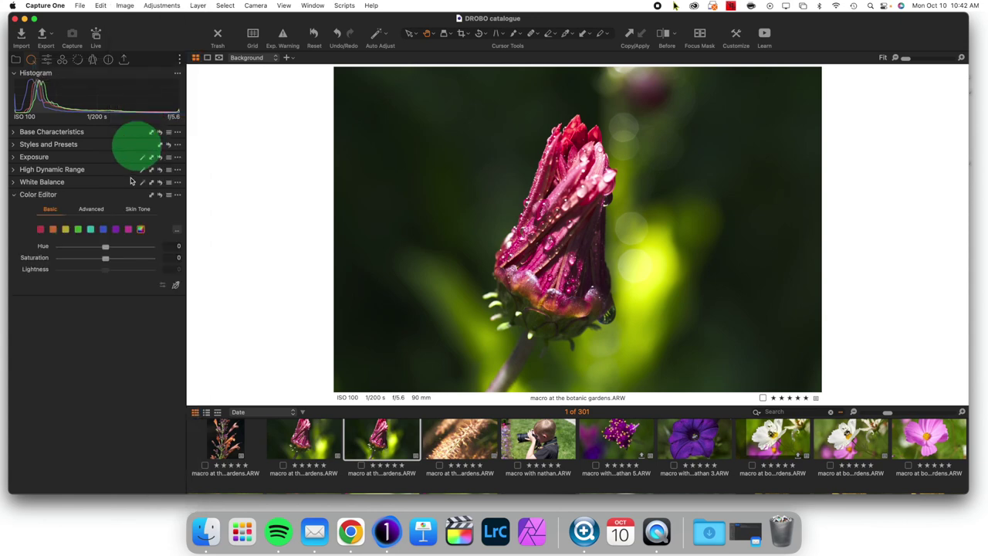
Step: Sample the flower's pink petals in the Advanced Color Editor and set that range's Lightness to 18.8
click(93, 211)
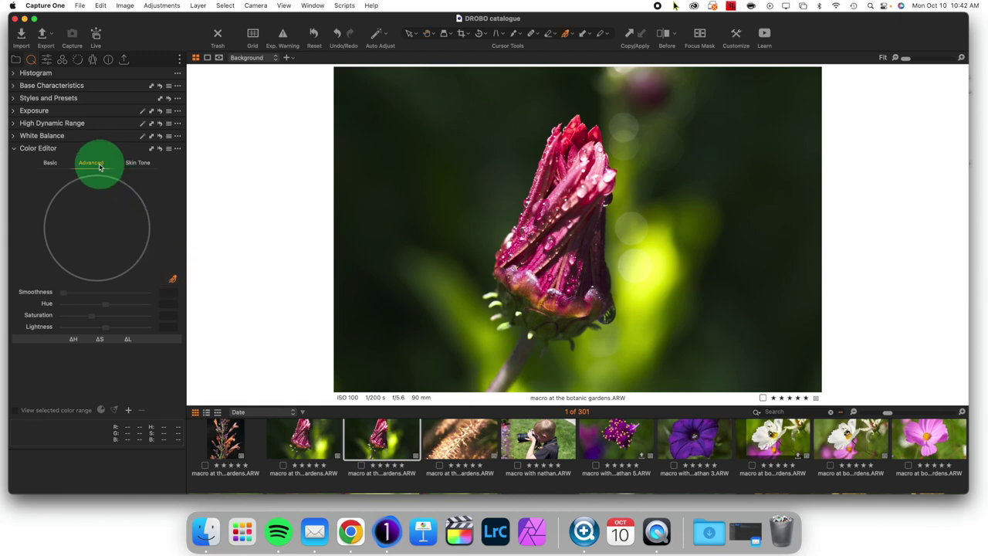
click(171, 283)
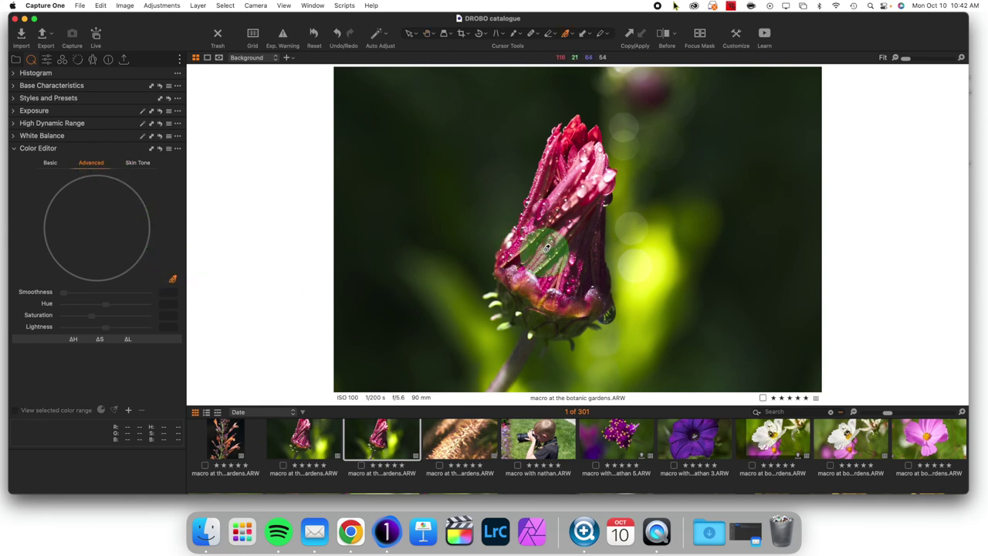
click(543, 247)
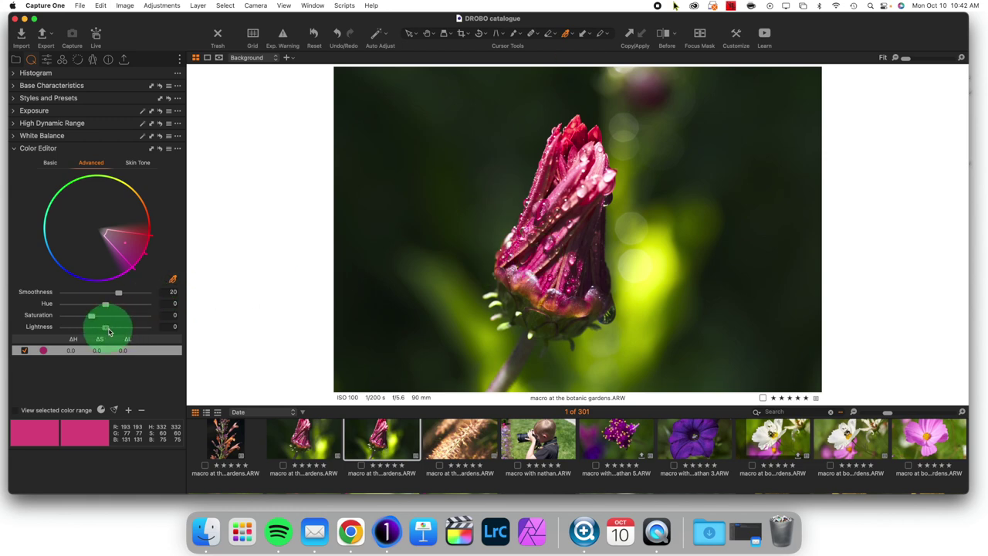
drag(106, 327, 116, 332)
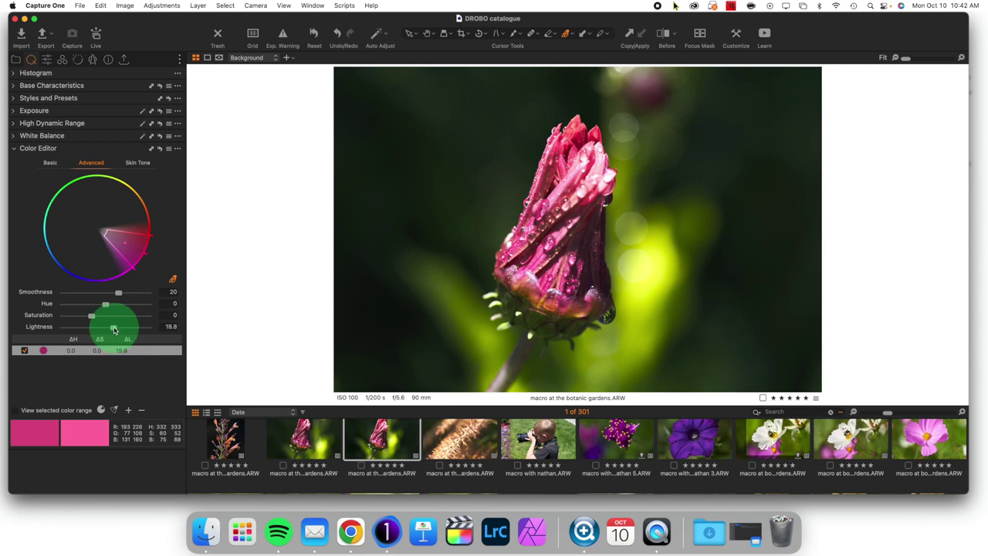
Step: Sample the dark green background in the Color Editor, set its Lightness to -4, and collapse the tool
click(430, 258)
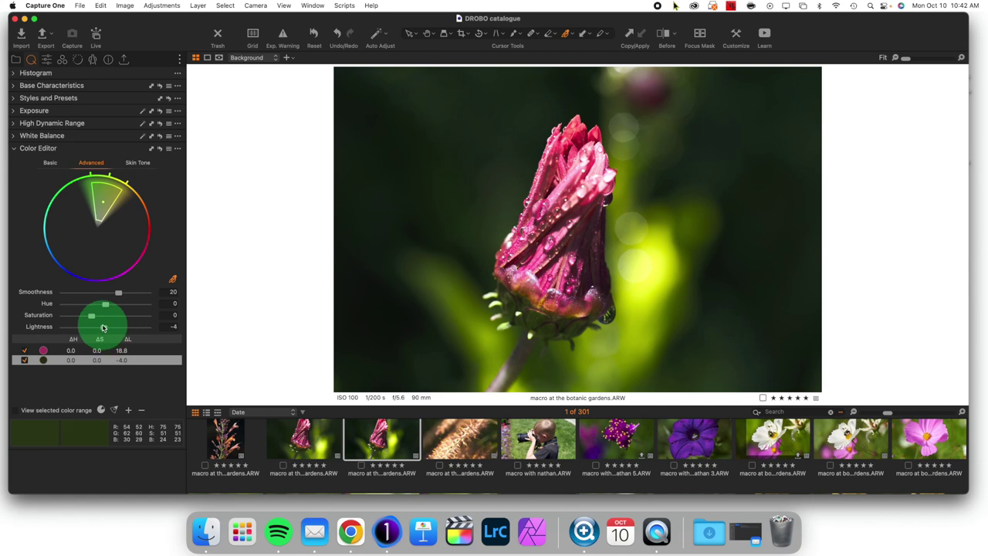
drag(104, 328, 111, 324)
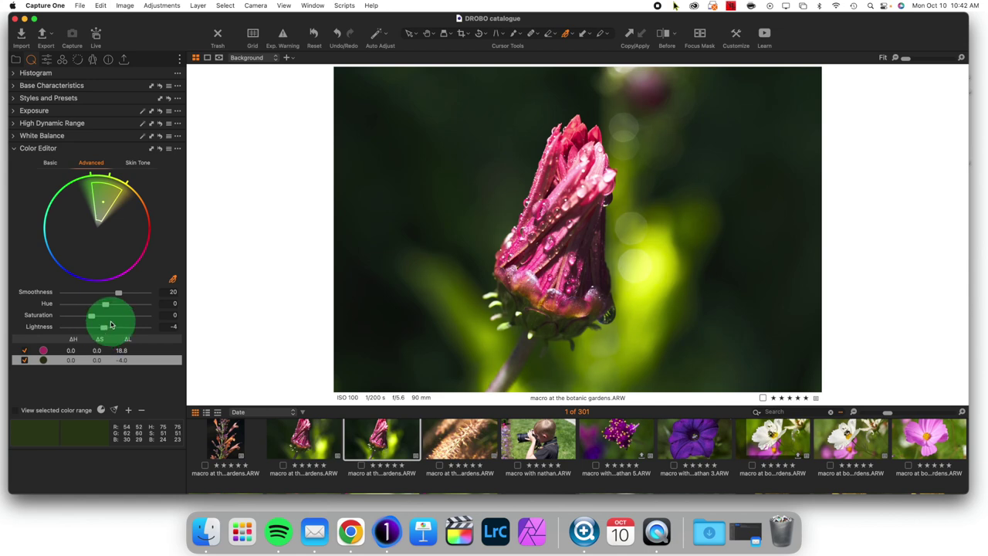
click(18, 149)
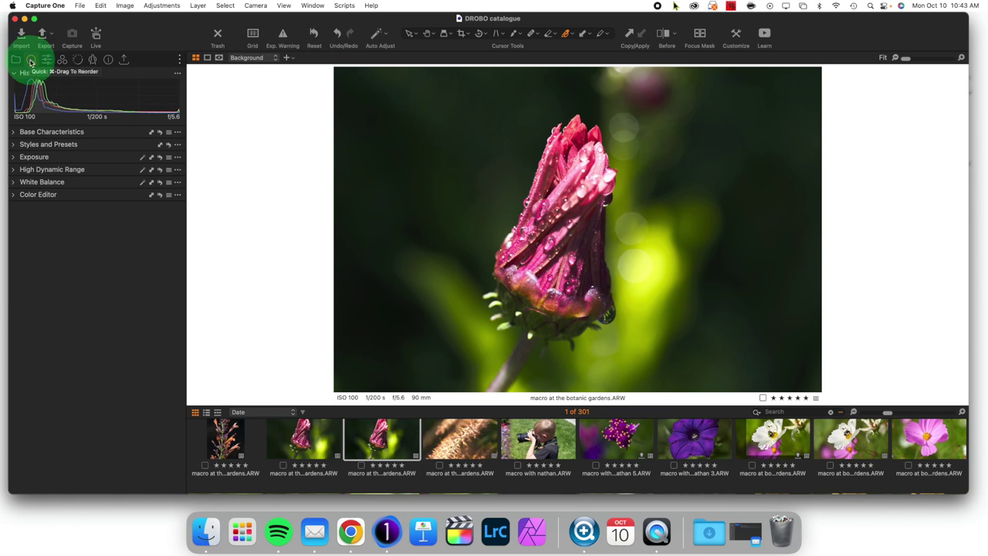
Step: Move the Quick tab to the end of the tool tabs
drag(31, 62, 132, 63)
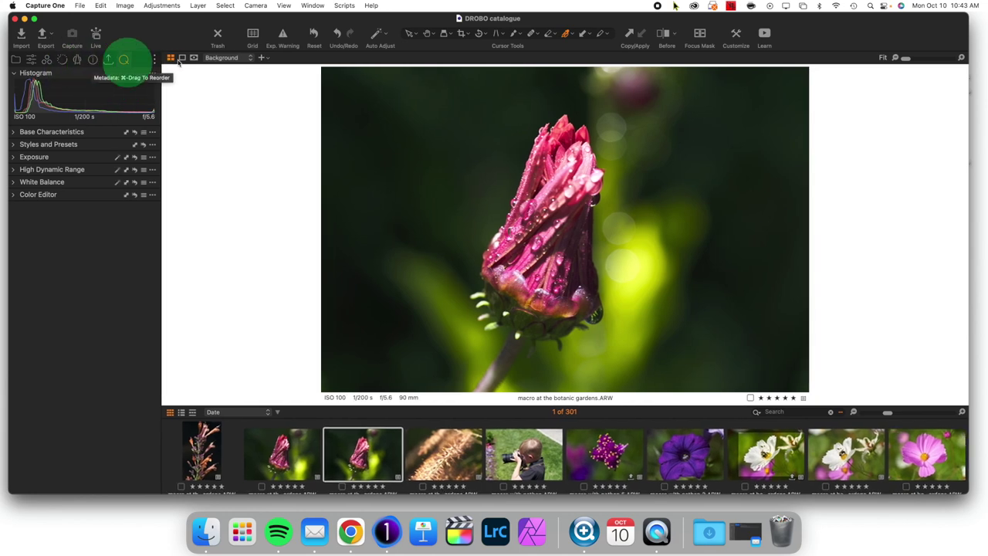
Step: Compare the flower photo before and after editing with the split view, moving the divider across the flower
click(663, 33)
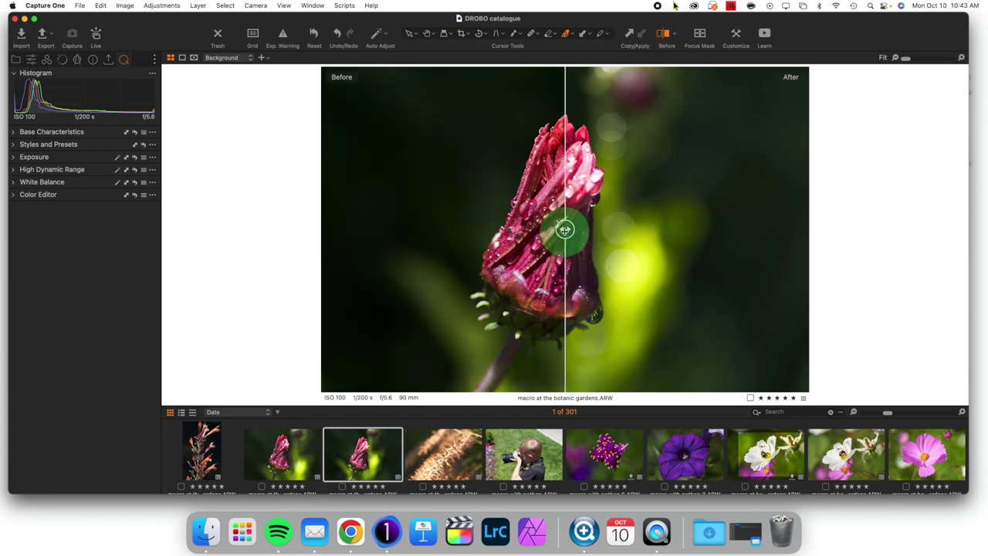
drag(564, 229, 558, 248)
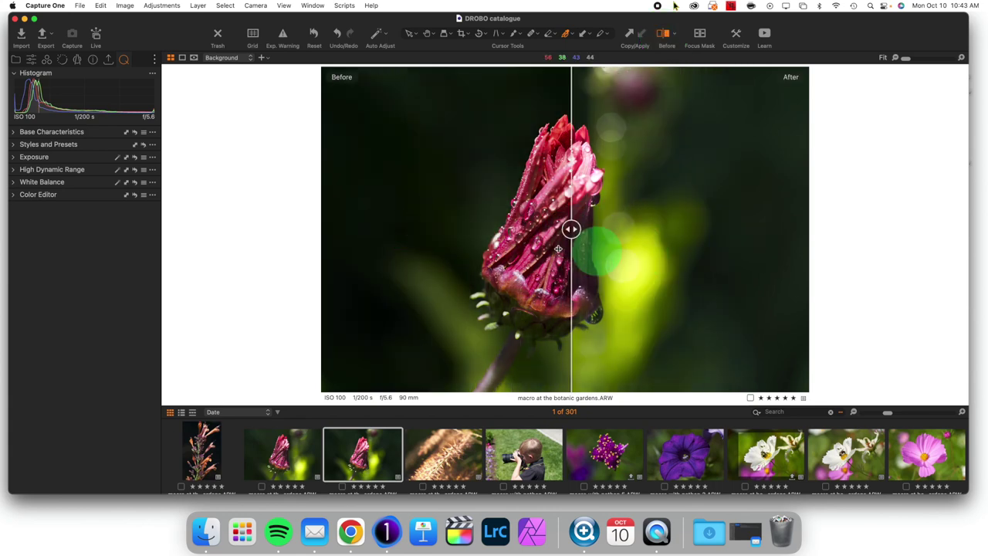
click(662, 32)
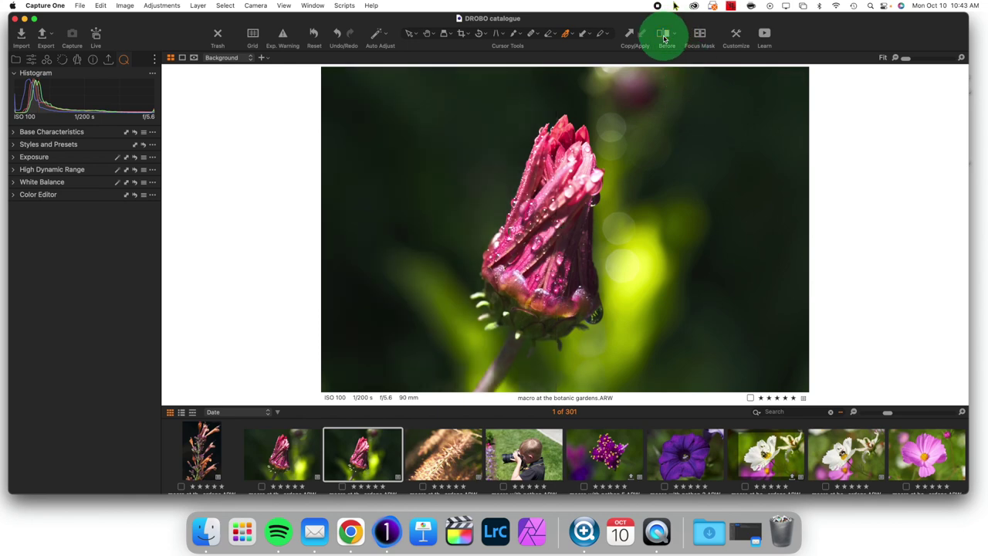
Step: Collapse the Histogram and save the current layout as a workspace named "test"
click(14, 72)
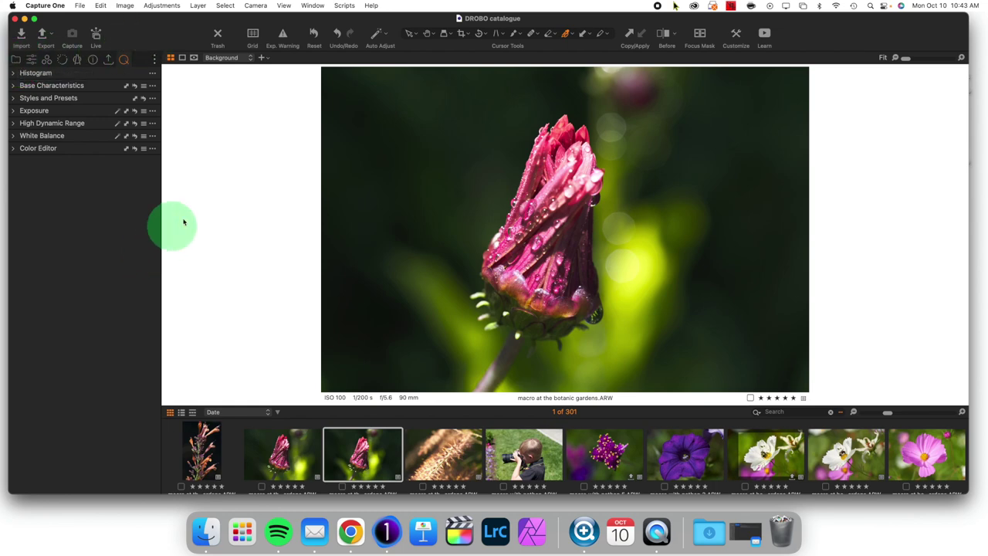
click(320, 10)
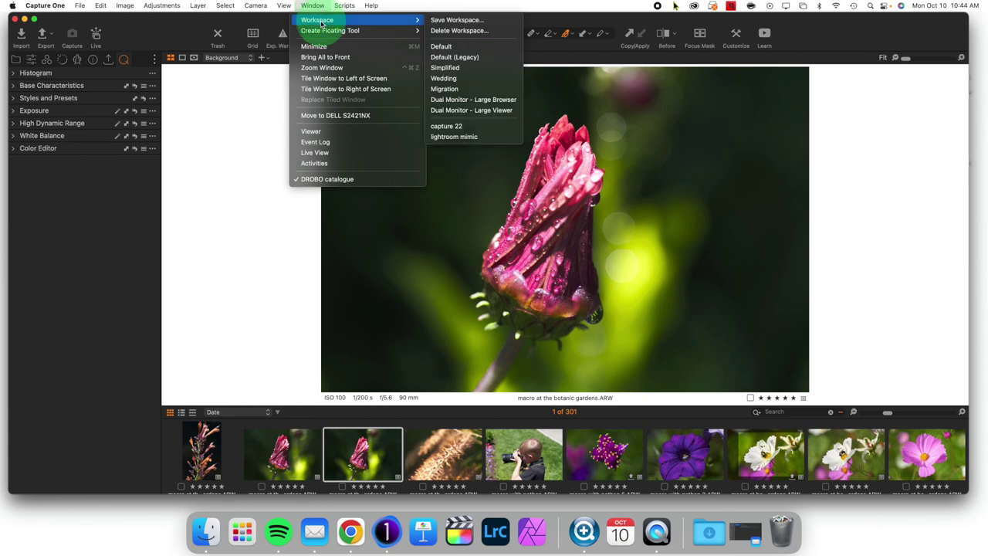
click(467, 24)
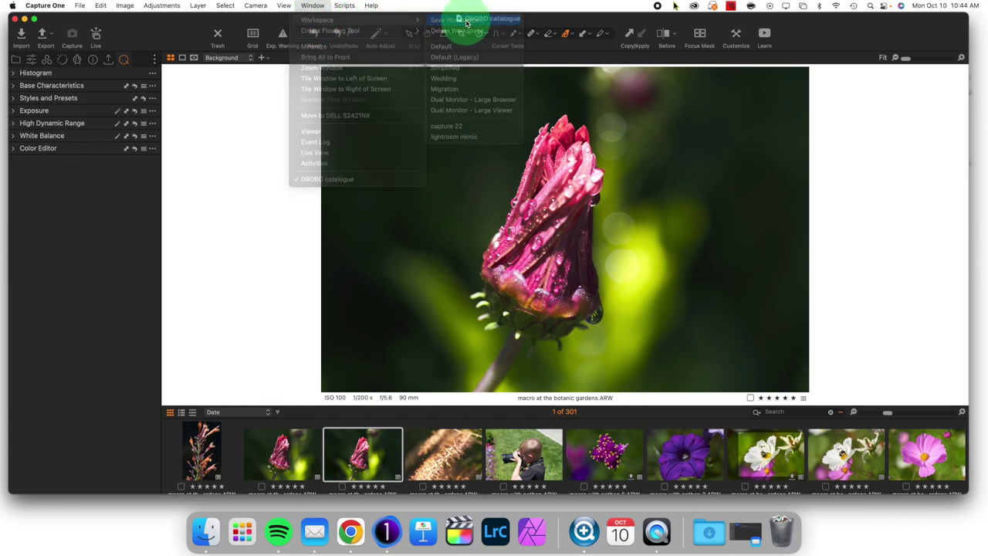
text(test)
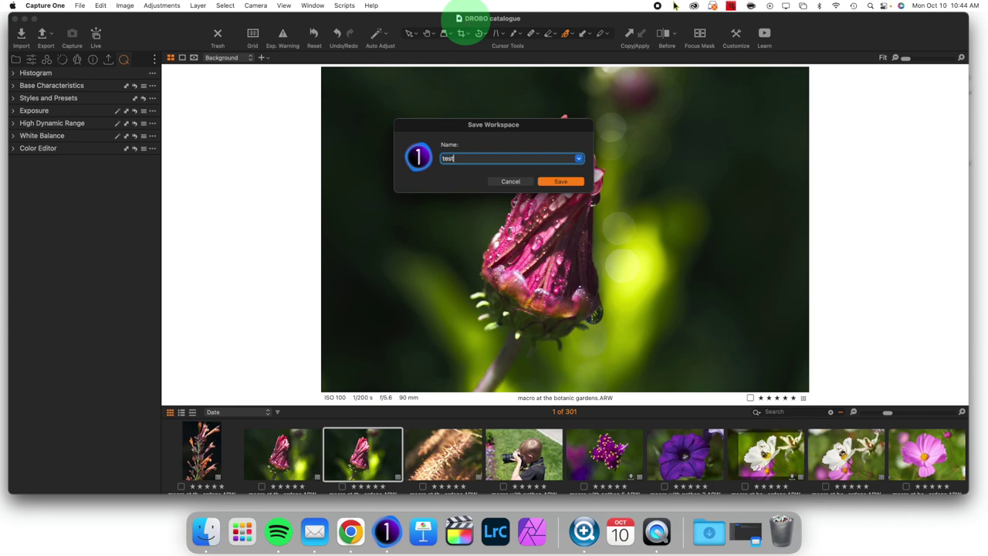
key(Return)
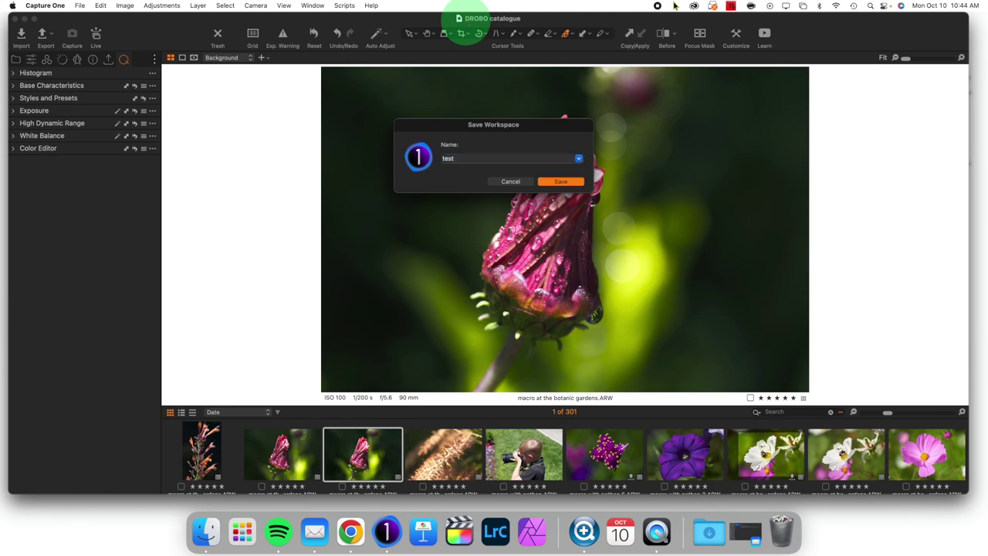
click(561, 181)
Step: Switch to the saved "lightroom mimic" workspace
click(312, 6)
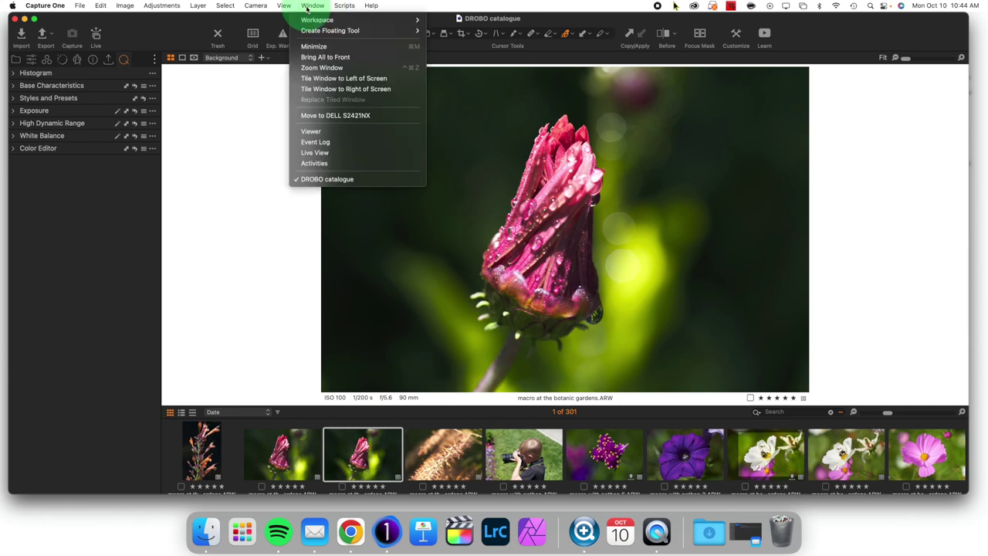
mouse_move(310, 20)
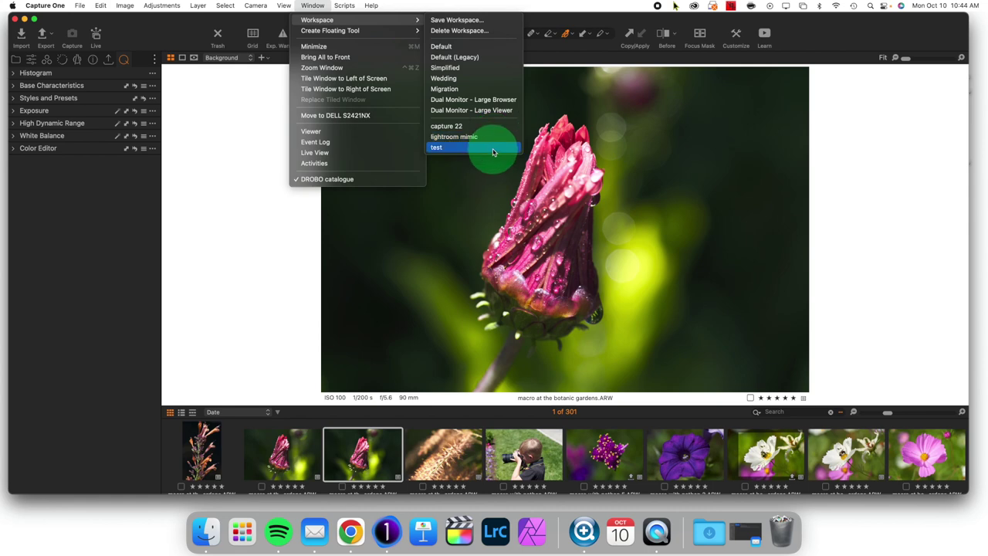
click(493, 141)
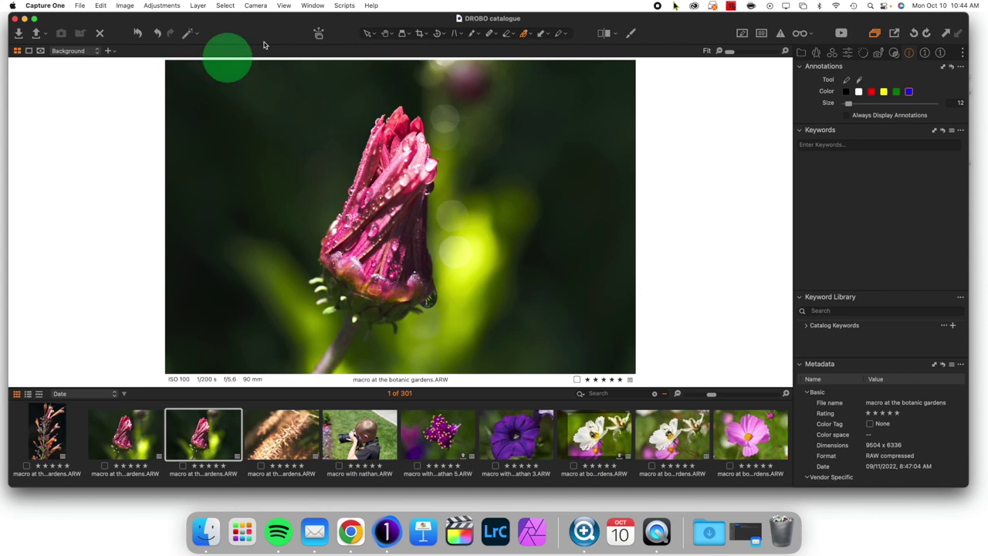
Step: Switch back to the saved "test" workspace
click(310, 6)
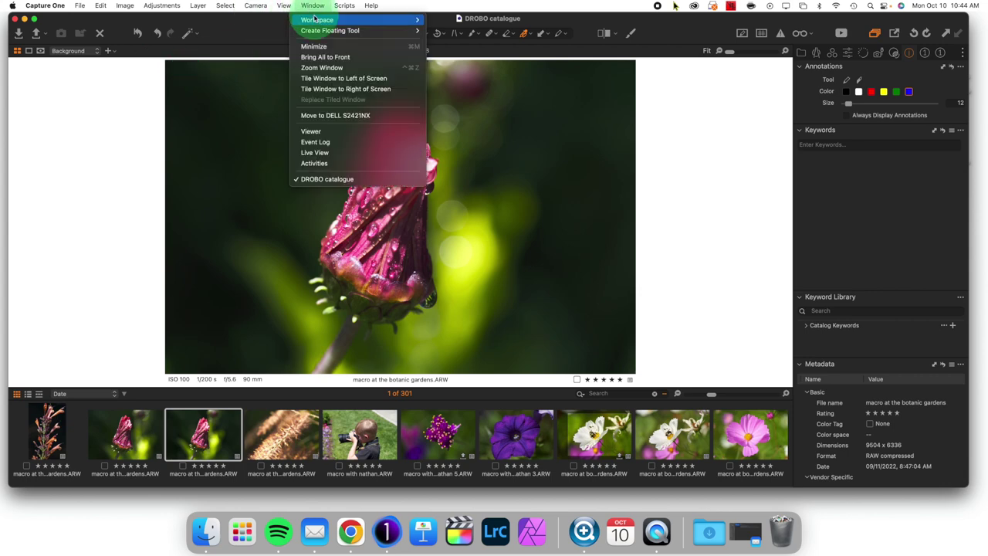
mouse_move(361, 21)
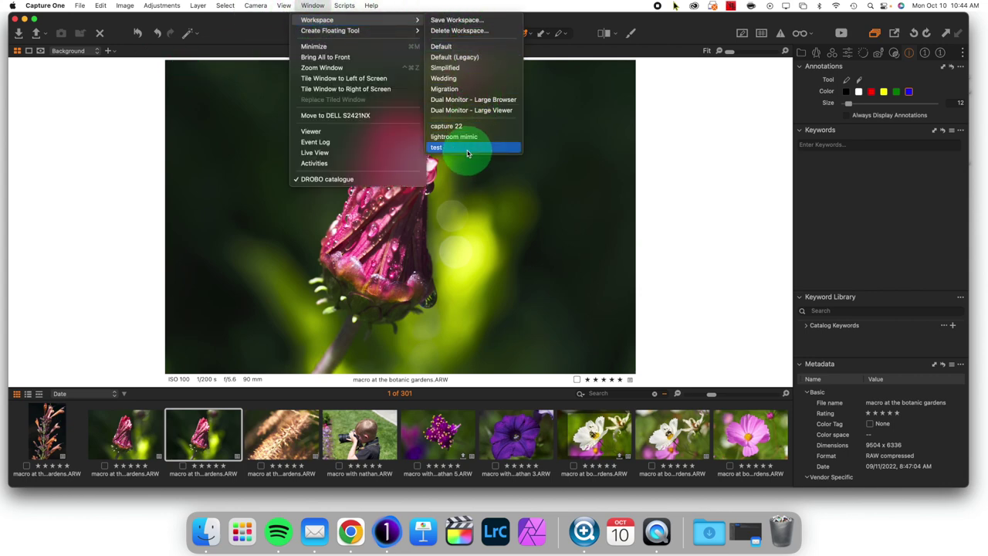
click(467, 149)
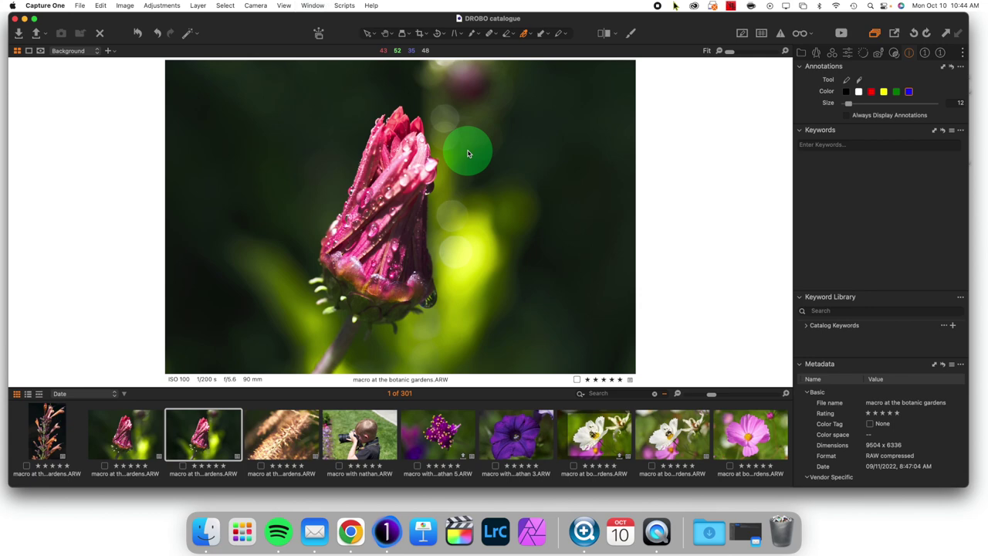